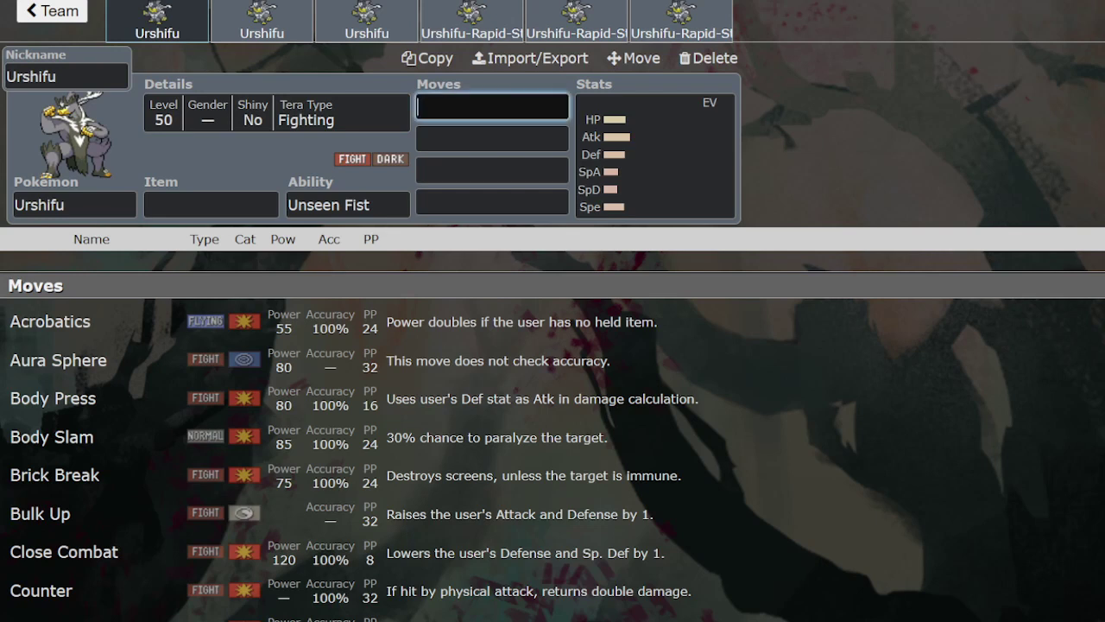
Step: Give the first Urshifu a Focus Sash and set its Tera Type to Dark
click(218, 204)
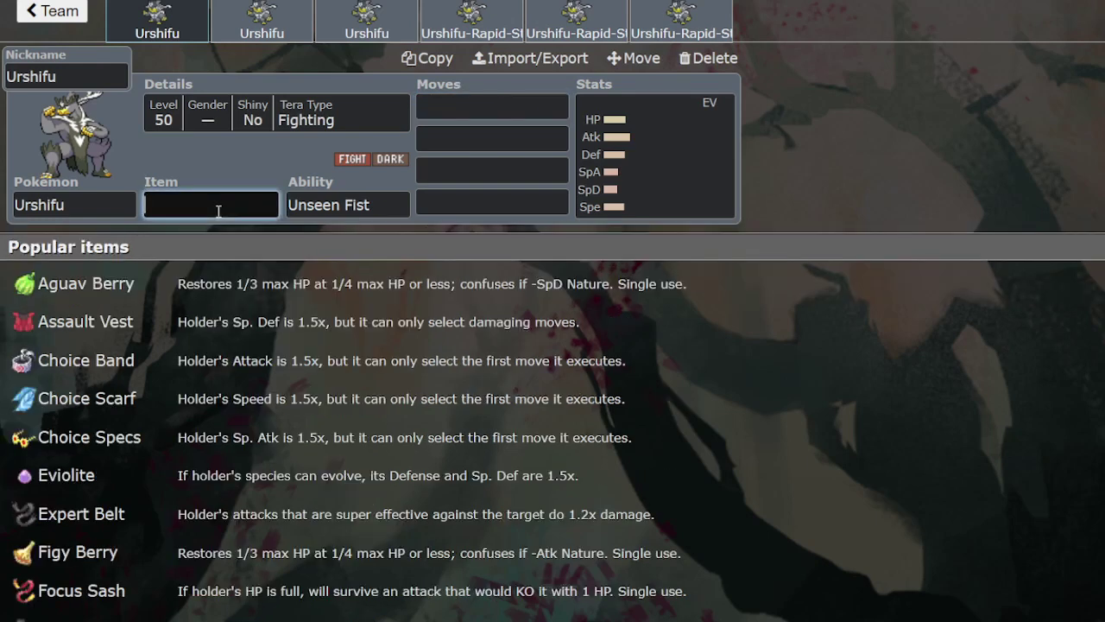
text(foc)
key(Down)
key(Return)
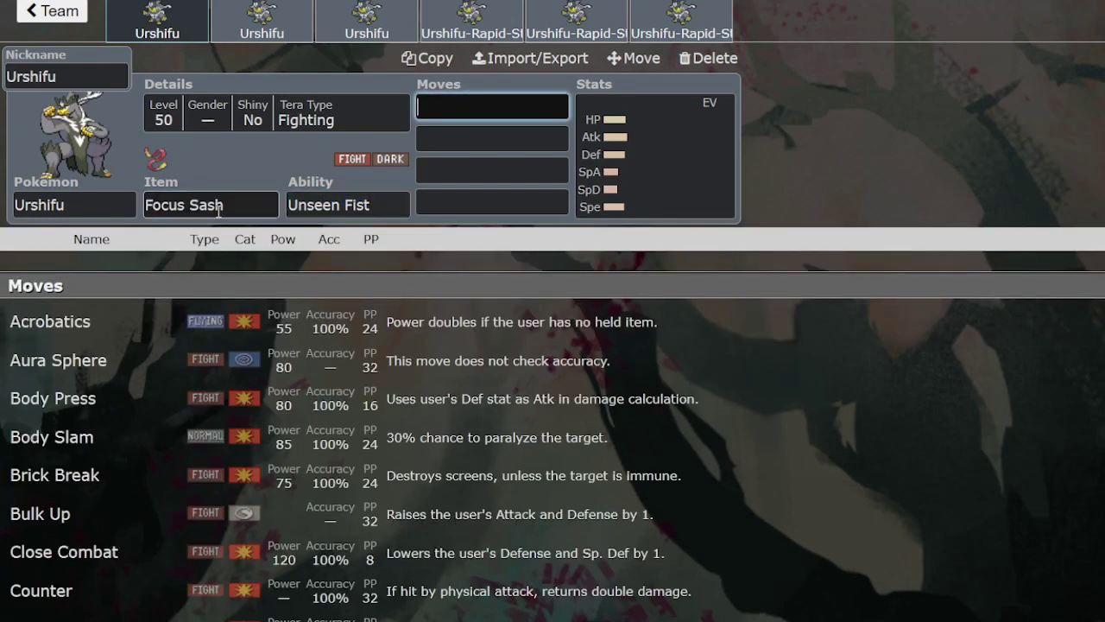
click(315, 120)
key(s)
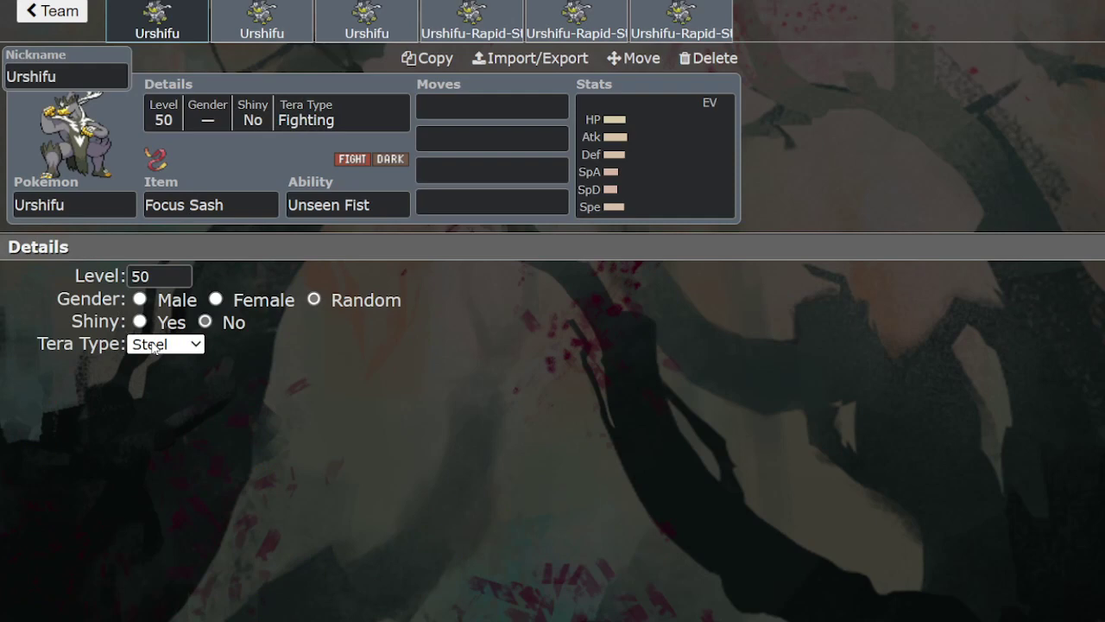
key(d)
Step: Add Wicked Blow, Close Combat, Sucker Punch and Protect to the first Urshifu, and apply the guessed Fast Physical Sweeper spread
click(514, 108)
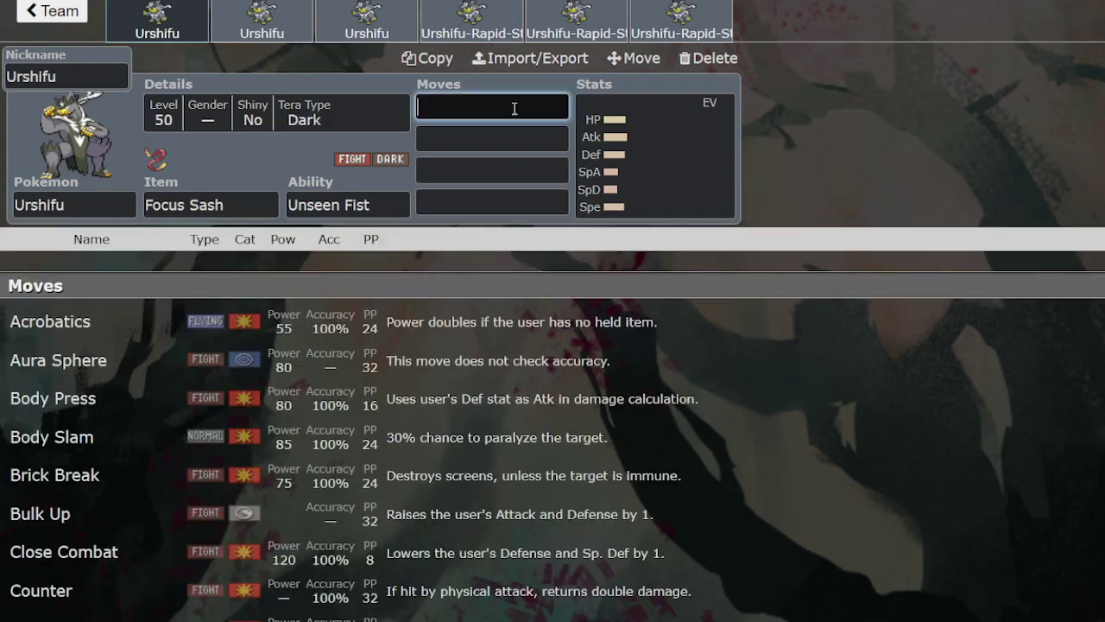
text(wick)
key(Return)
text(clo)
key(Return)
text(suck)
key(Return)
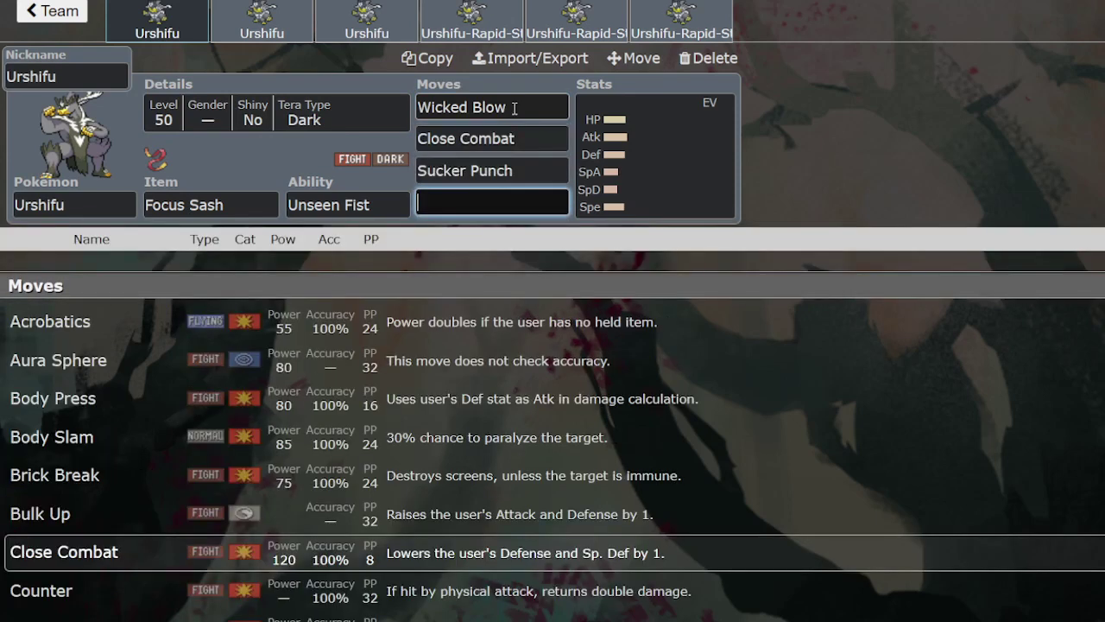
text(pr)
key(Return)
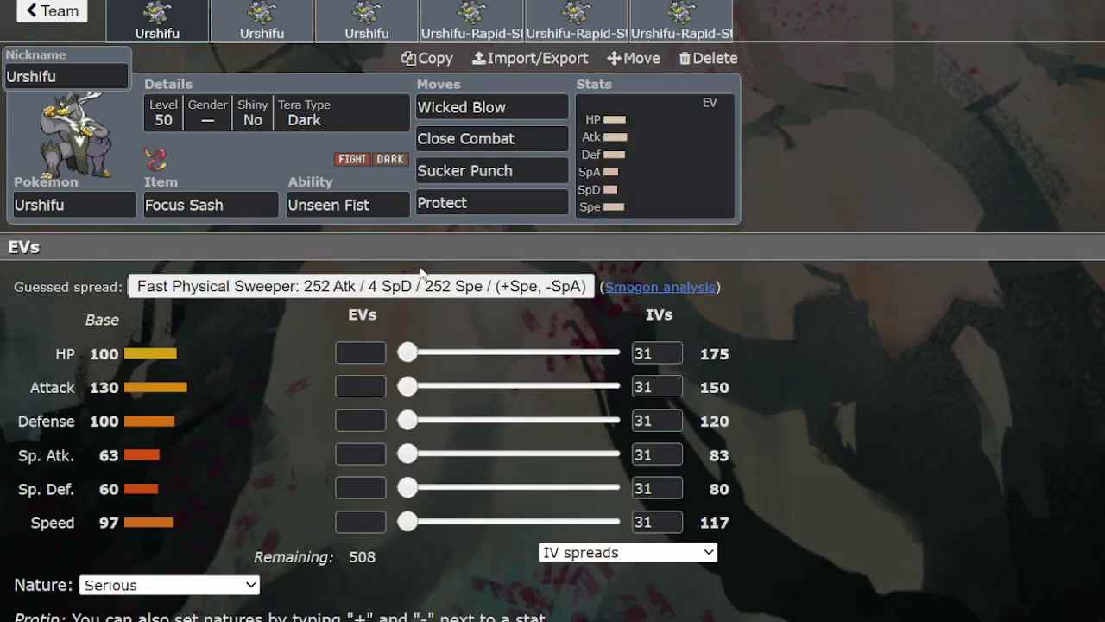
click(422, 280)
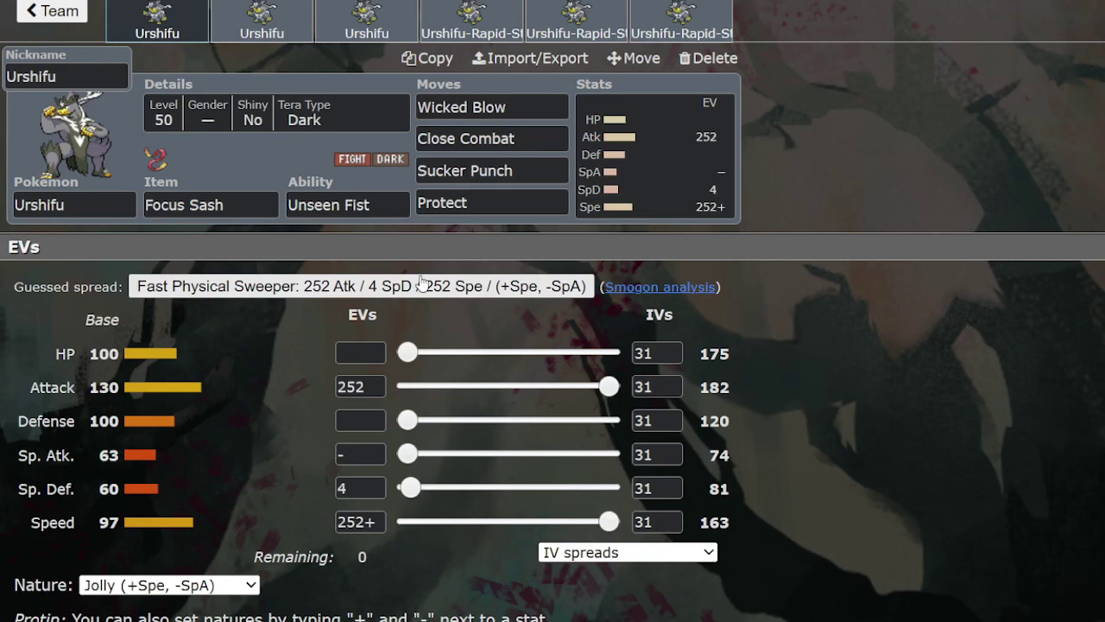
Step: Open the second Urshifu in the team and give it a Choice Band
click(217, 23)
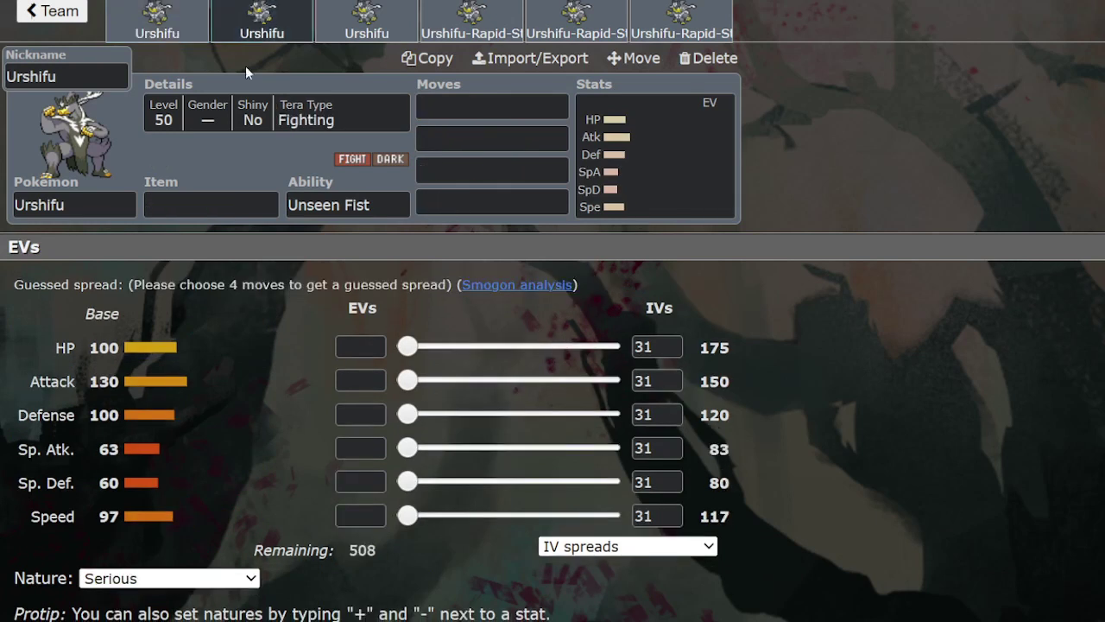
click(281, 108)
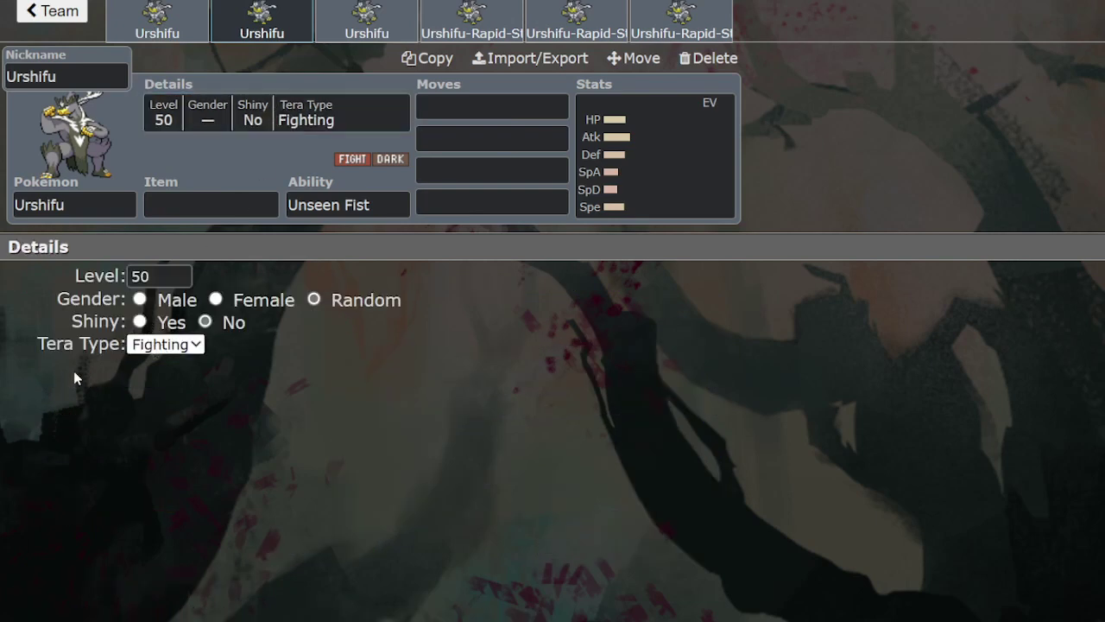
click(203, 206)
text(ch)
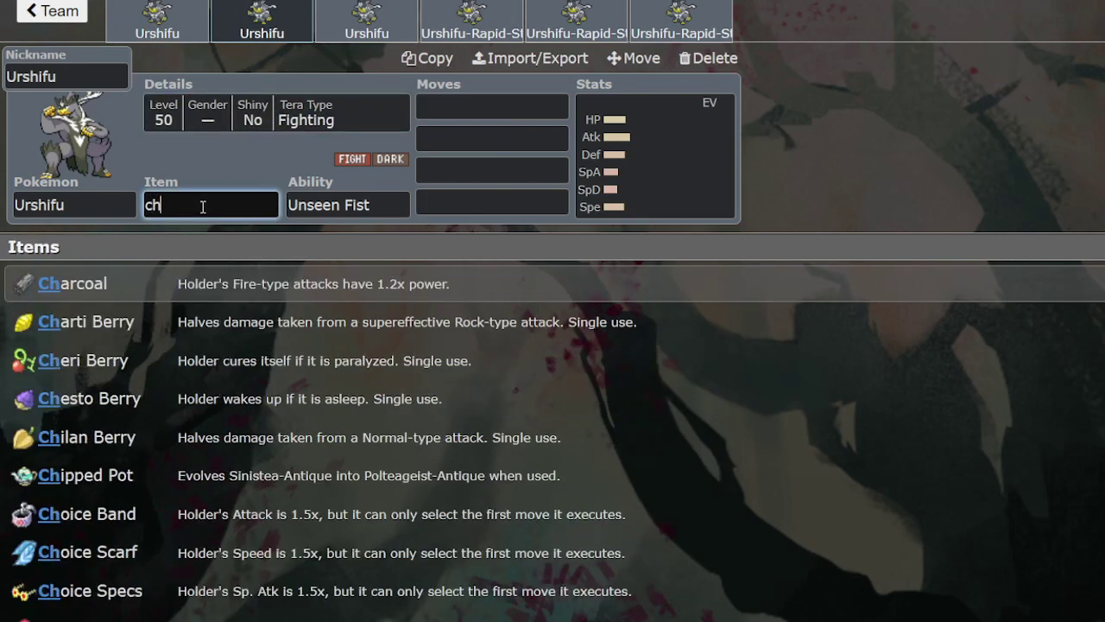
text(oi)
key(Return)
key(Return)
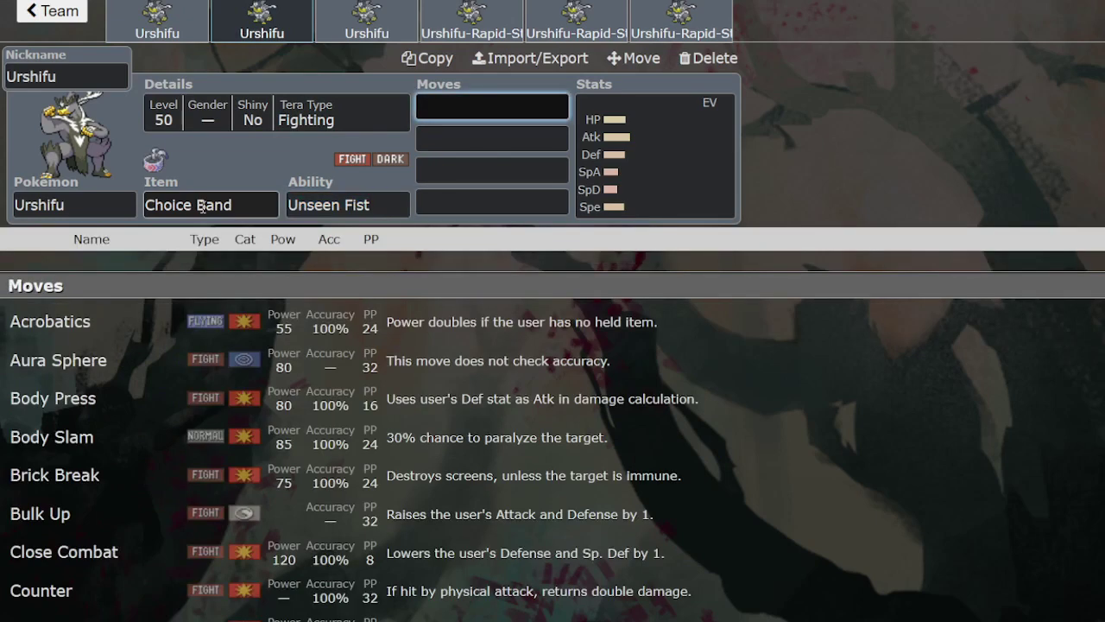
Step: Set the second Urshifu's moves to Wicked Blow, Close Combat, Sucker Punch and U-turn
text(wick)
key(Return)
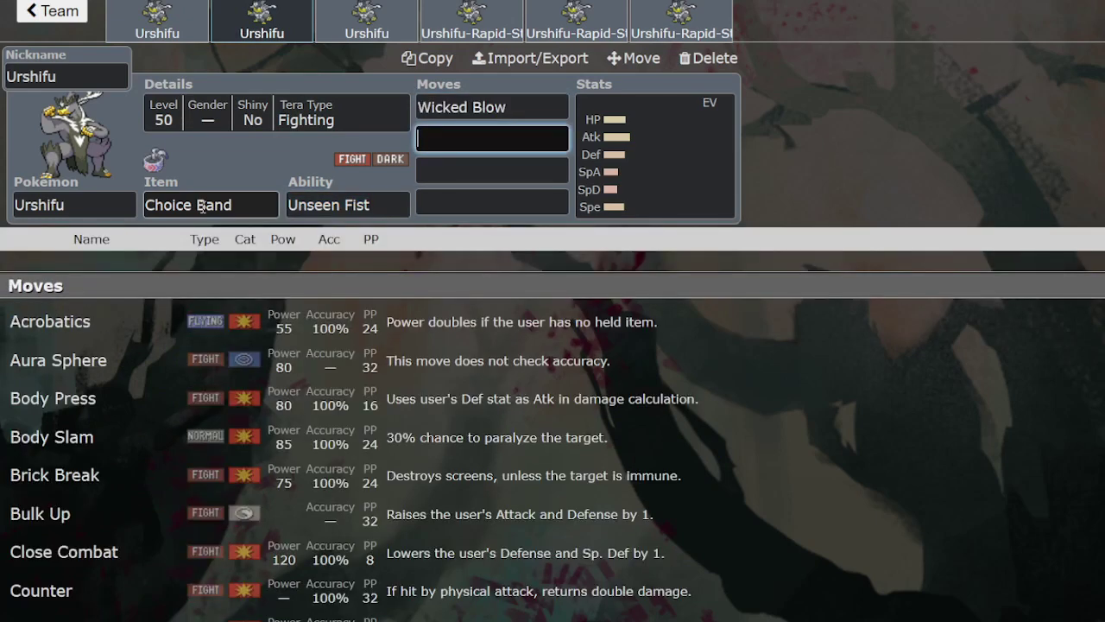
text(clos)
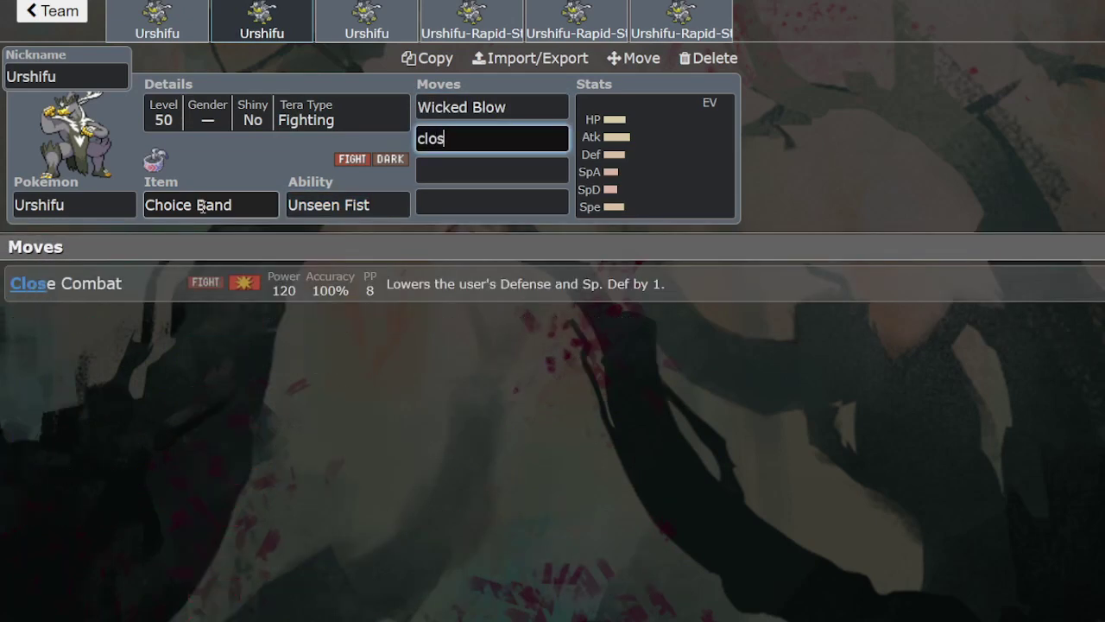
key(Return)
text(suck)
key(Return)
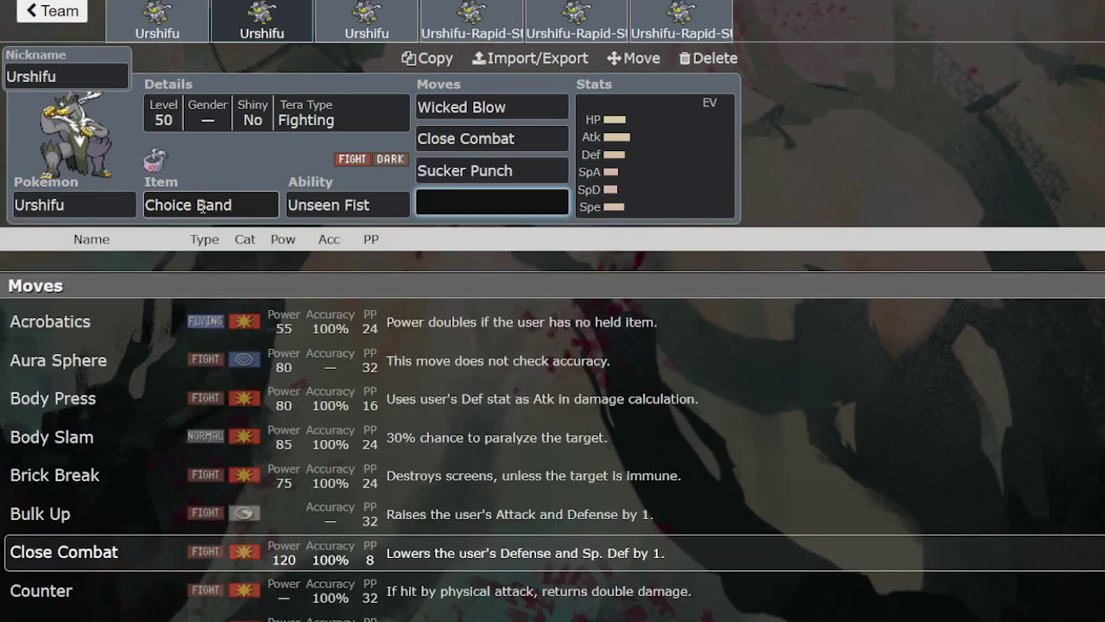
text(u)
key(Return)
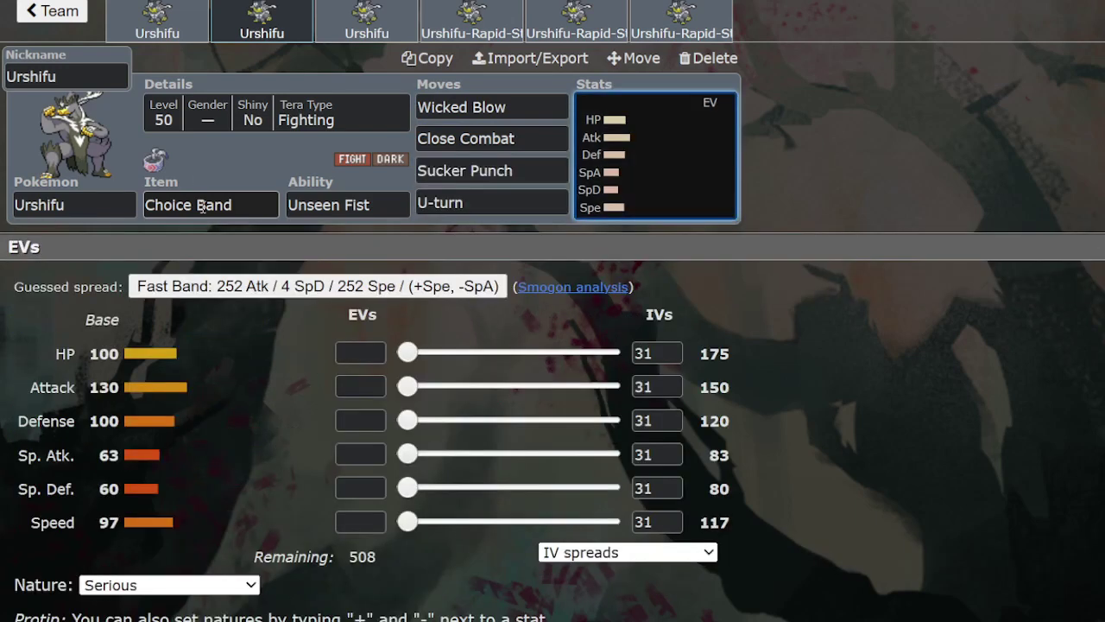
click(492, 138)
key(BackSpace)
text(ic)
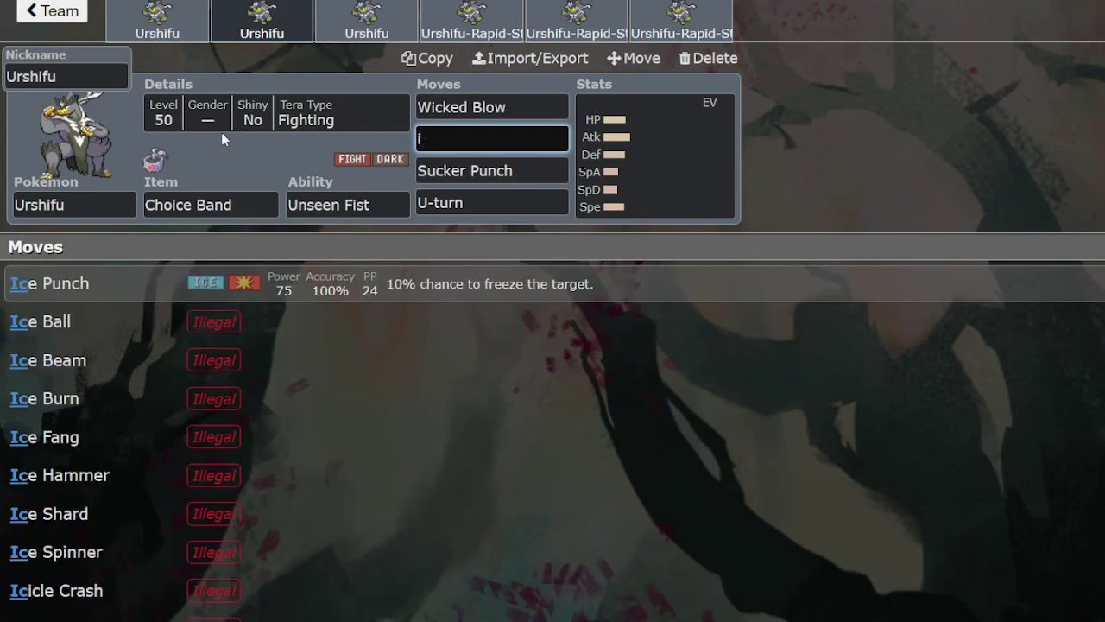
key(BackSpace)
text(clo)
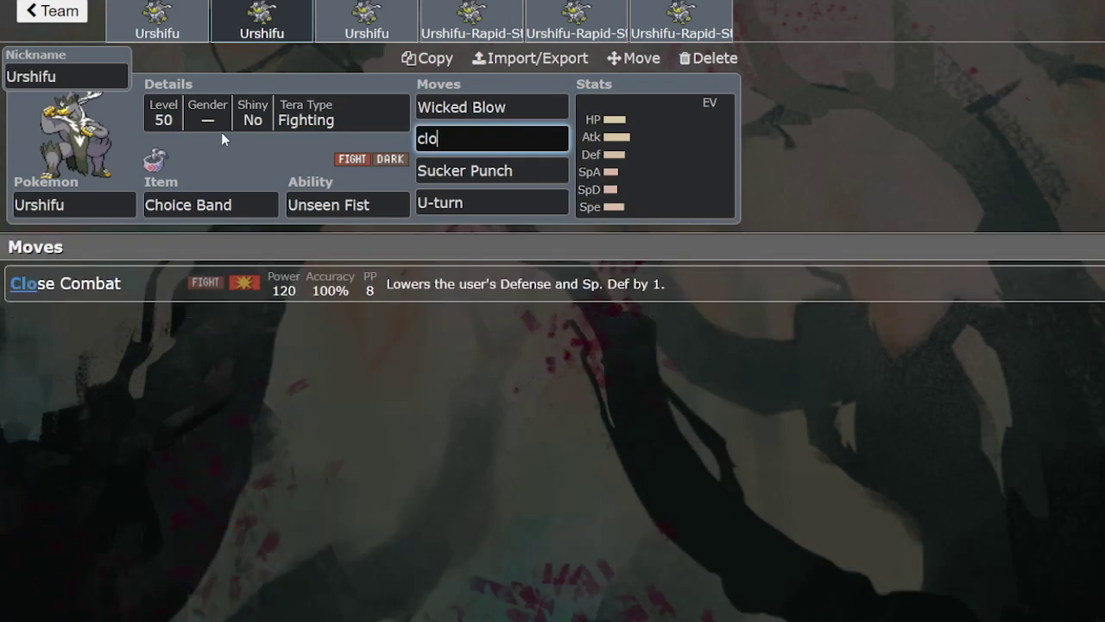
key(Return)
Step: Set the Choice Band Urshifu's EVs to 252 Attack and 252 Speed, with an Adamant nature (+Atk, -SpA)
click(635, 126)
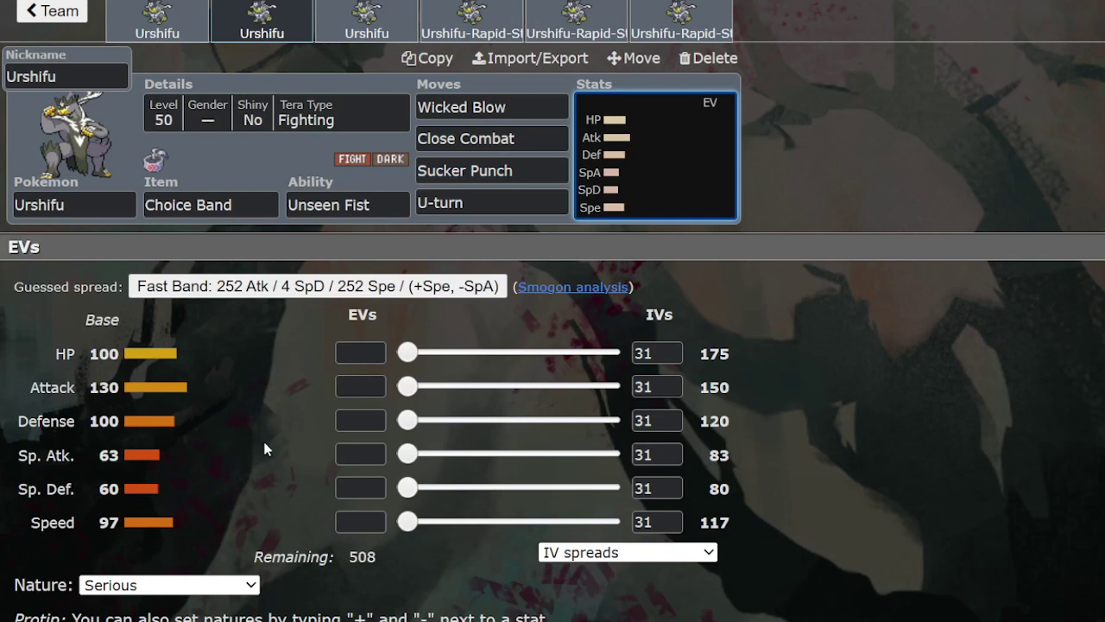
click(352, 386)
text(252)
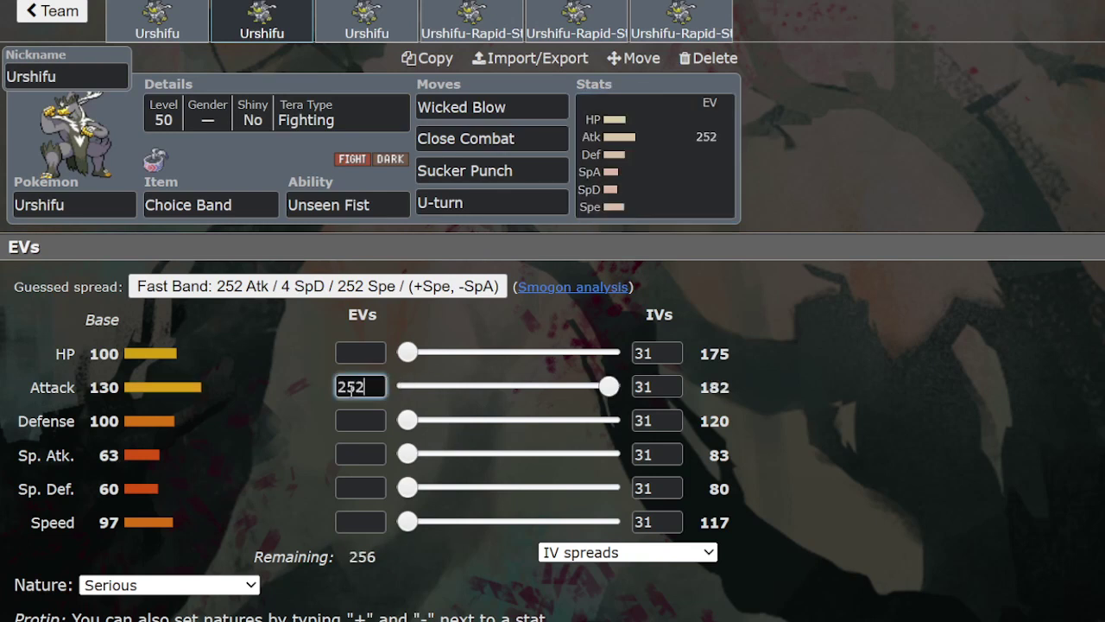
text(+)
click(347, 454)
text(-)
click(354, 522)
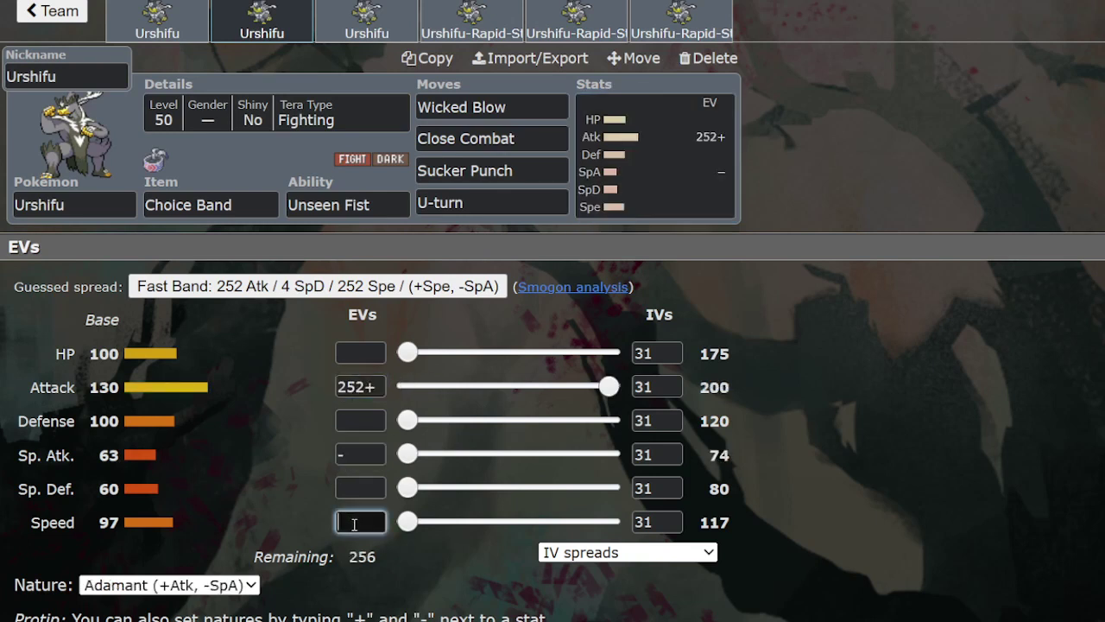
text(252)
click(192, 474)
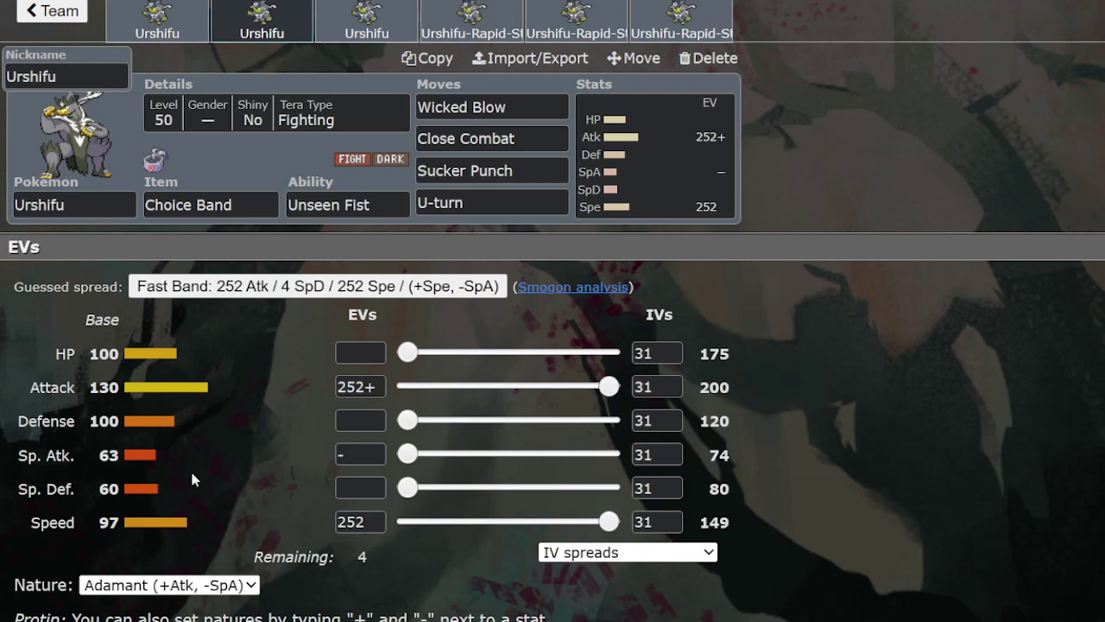
Step: Give the third Urshifu an Assault Vest and set its Tera Type to Dark
click(324, 36)
click(203, 215)
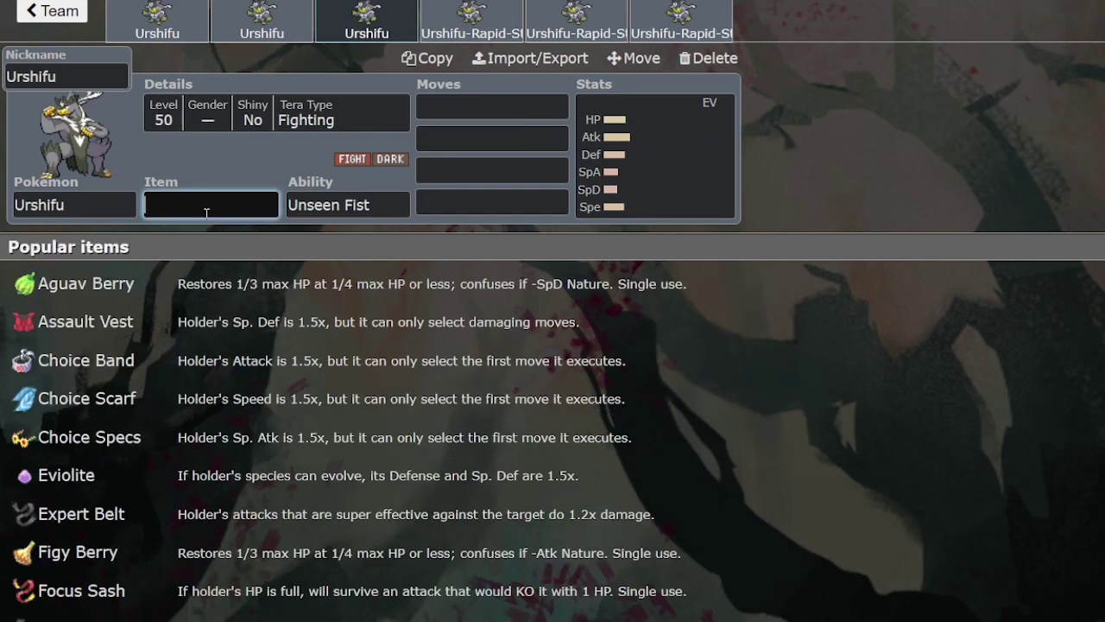
text(ass)
key(Return)
key(Return)
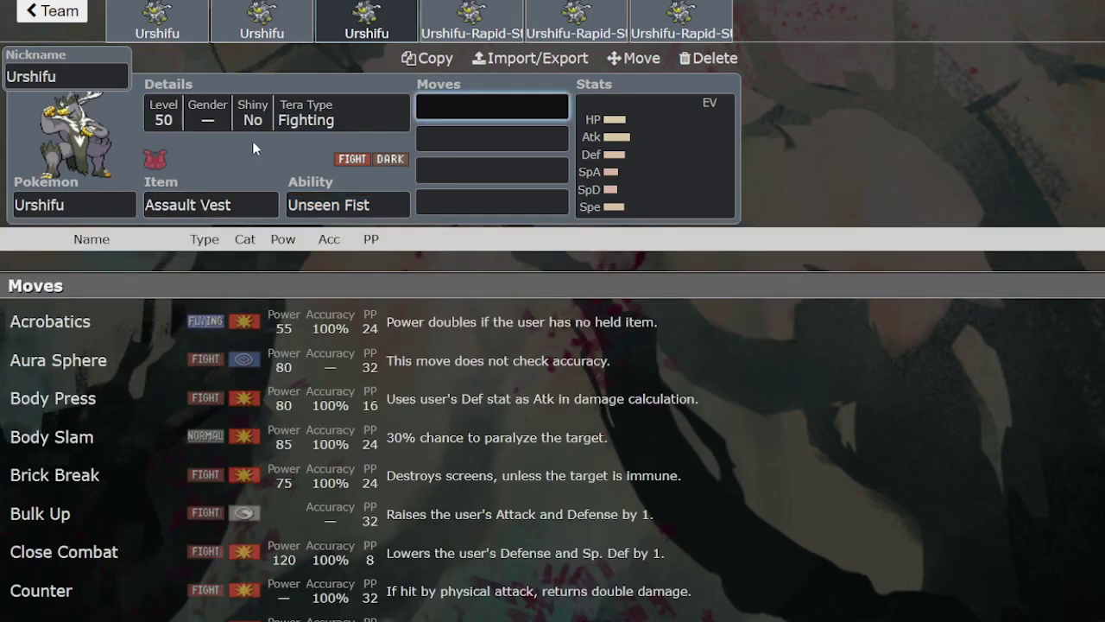
click(268, 134)
click(164, 345)
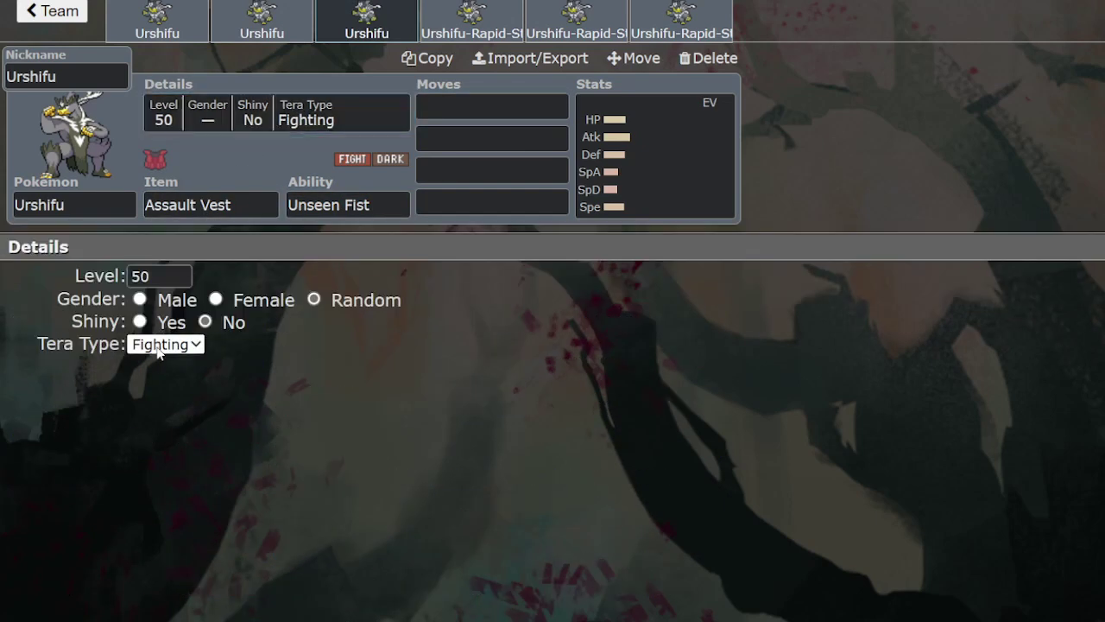
key(d)
key(Return)
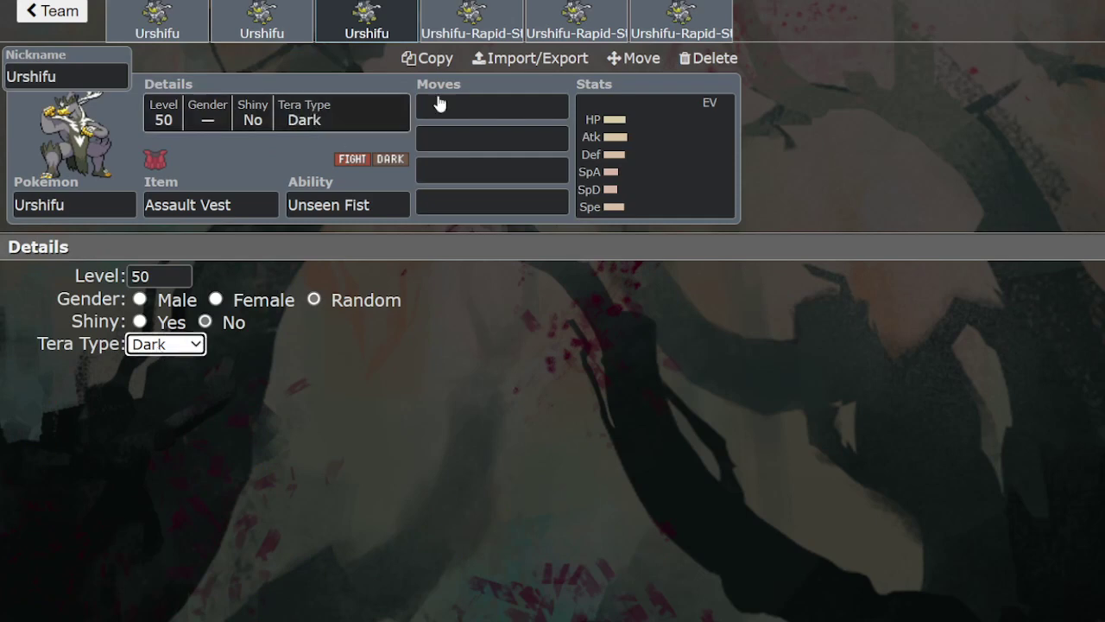
Step: Set the third Urshifu's moves to Wicked Blow, Close Combat, Sucker Punch and U-turn
click(511, 103)
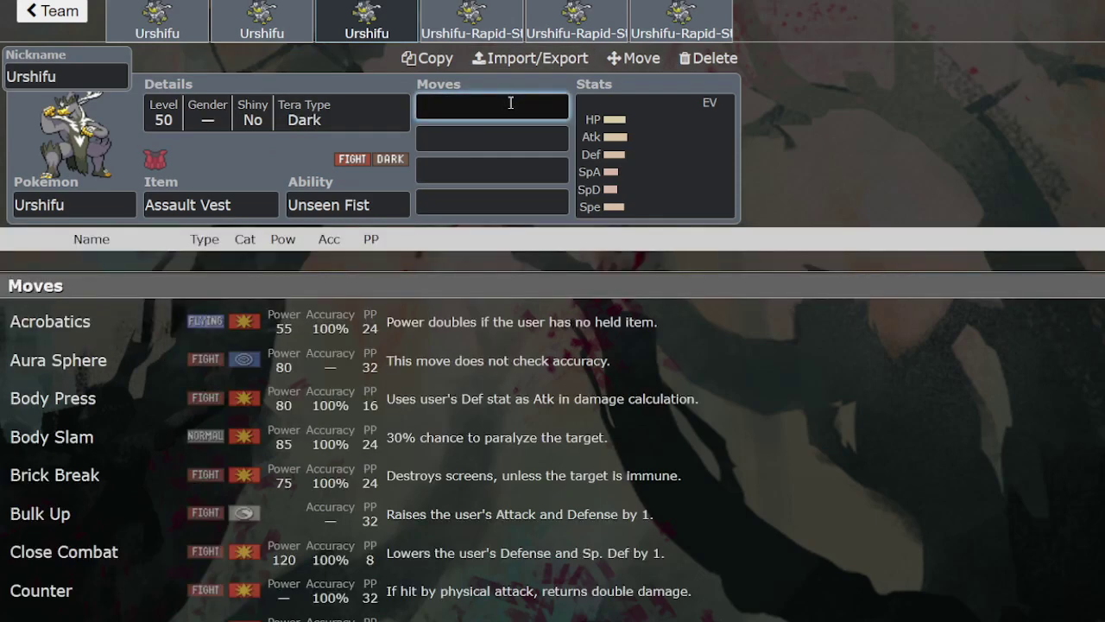
text(wick)
key(Return)
text(clo)
key(Return)
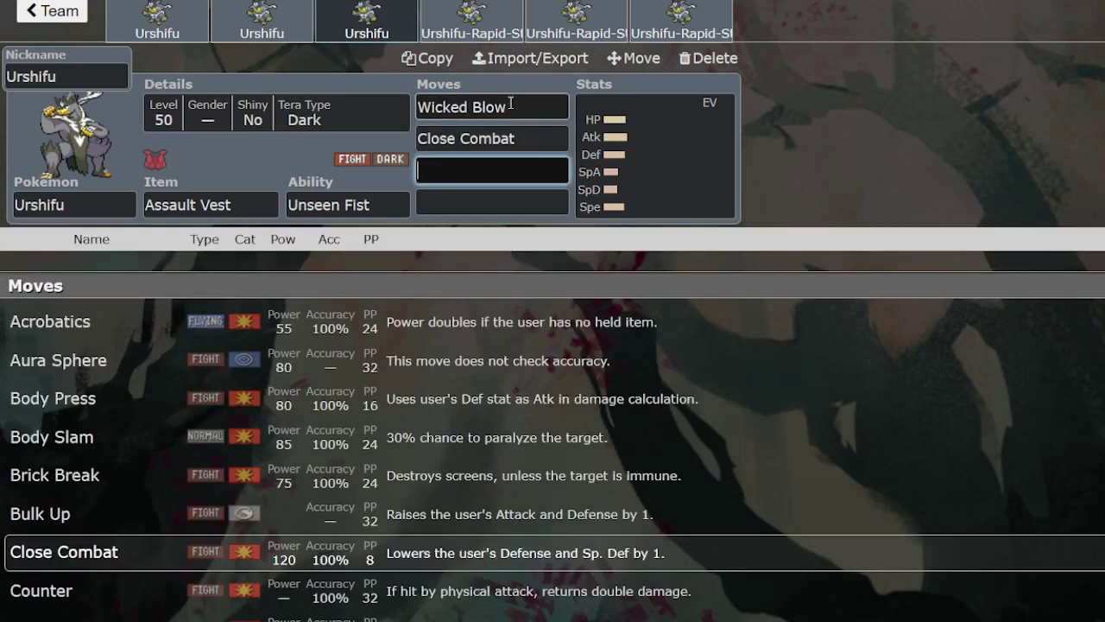
text(suck)
key(Return)
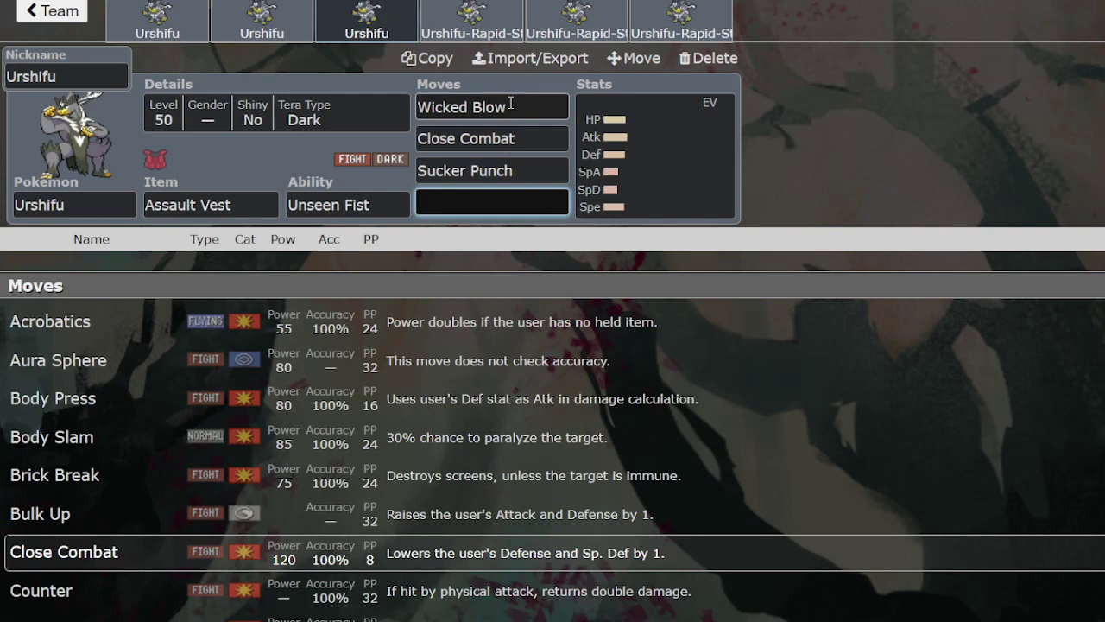
text(u)
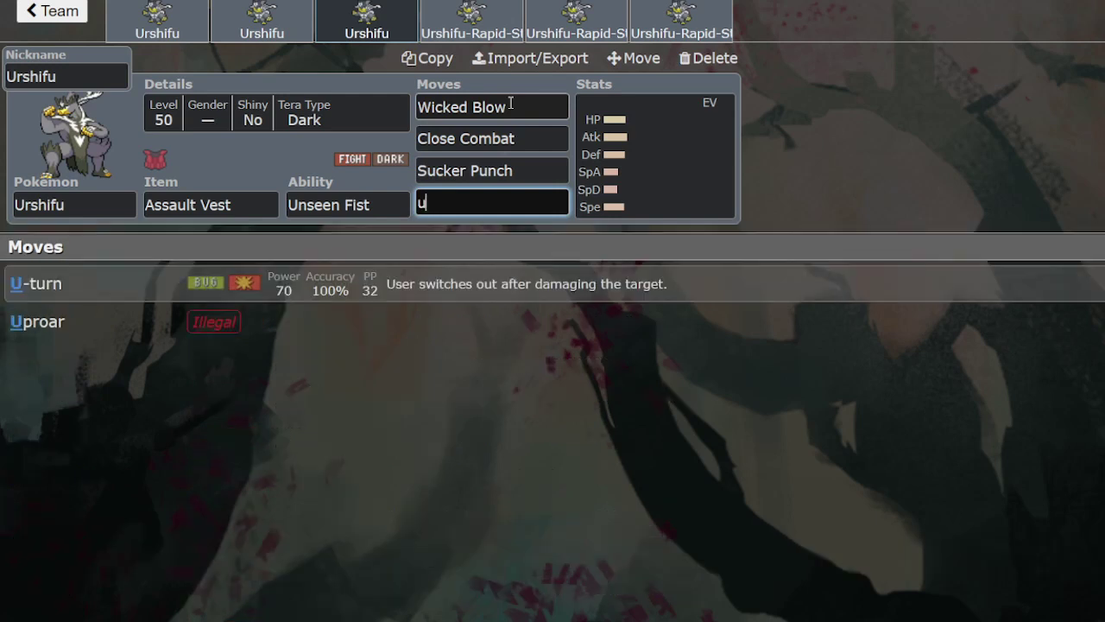
key(Return)
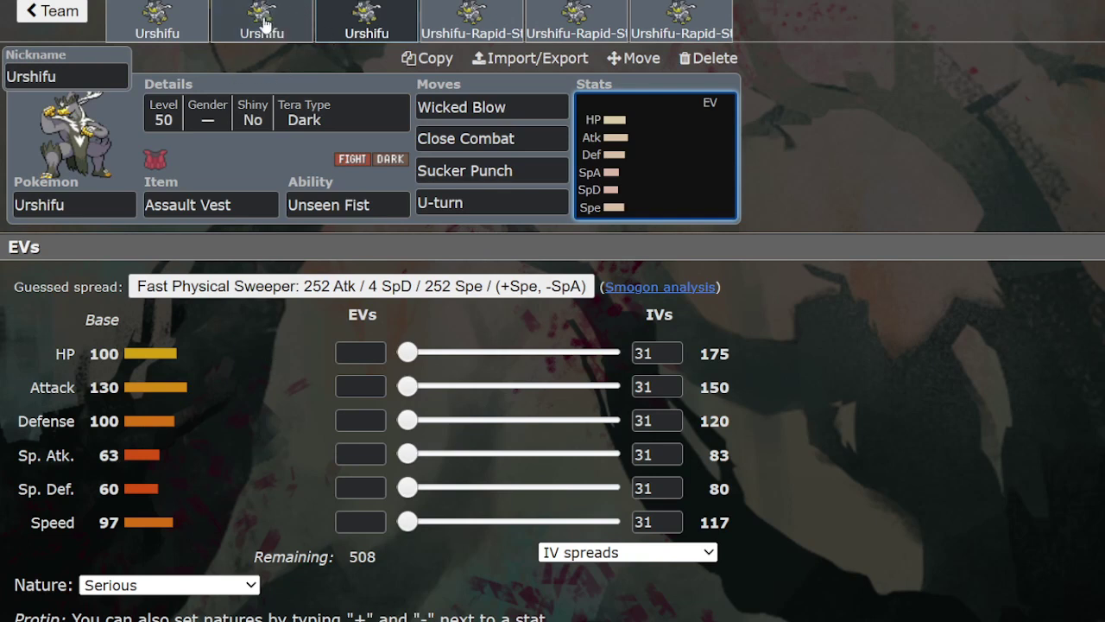
Step: Compare the item, Tera Type, moves and spread of the first three Urshifu sets
click(164, 22)
click(260, 23)
click(366, 18)
click(262, 23)
click(155, 24)
click(259, 19)
click(365, 18)
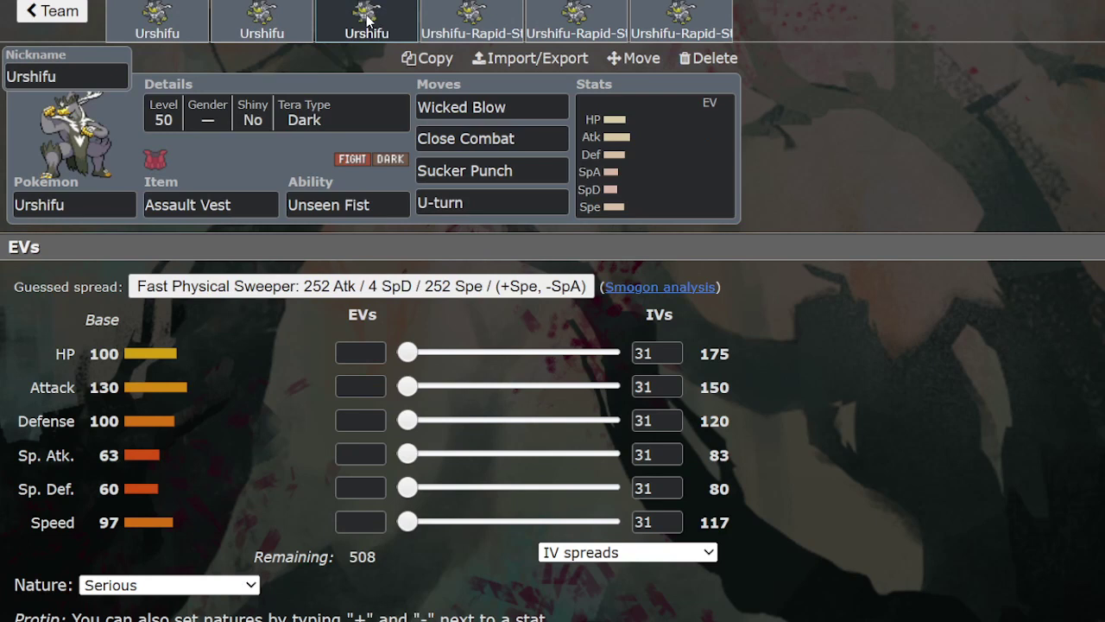
Step: Set the first Urshifu-Rapid-Strike's Tera Type to Water and give it Mystic Water as its item
click(432, 18)
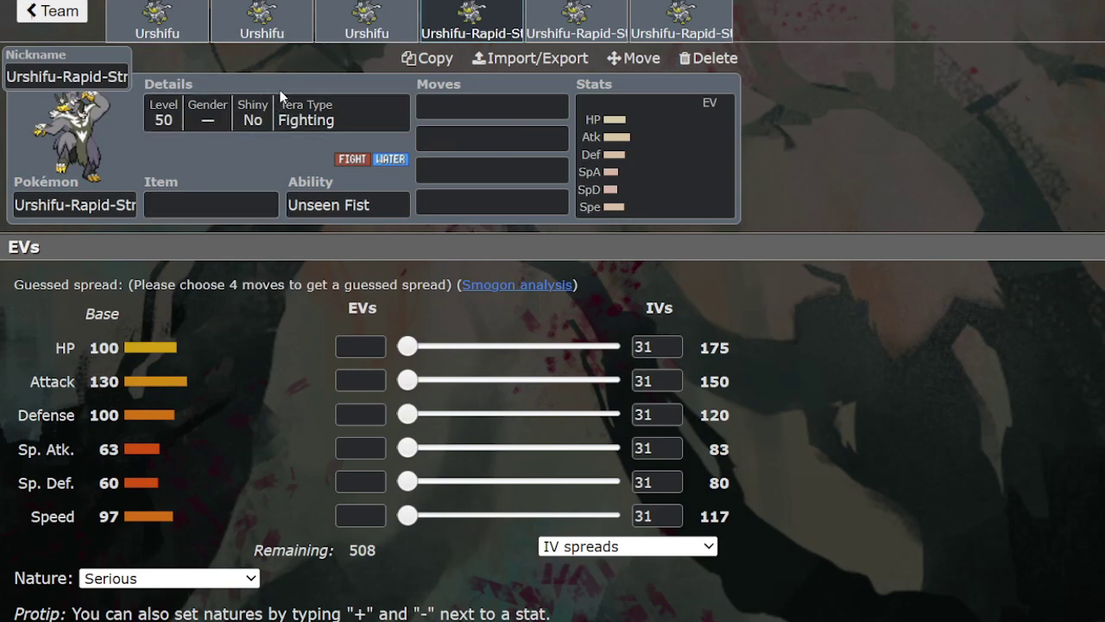
click(259, 117)
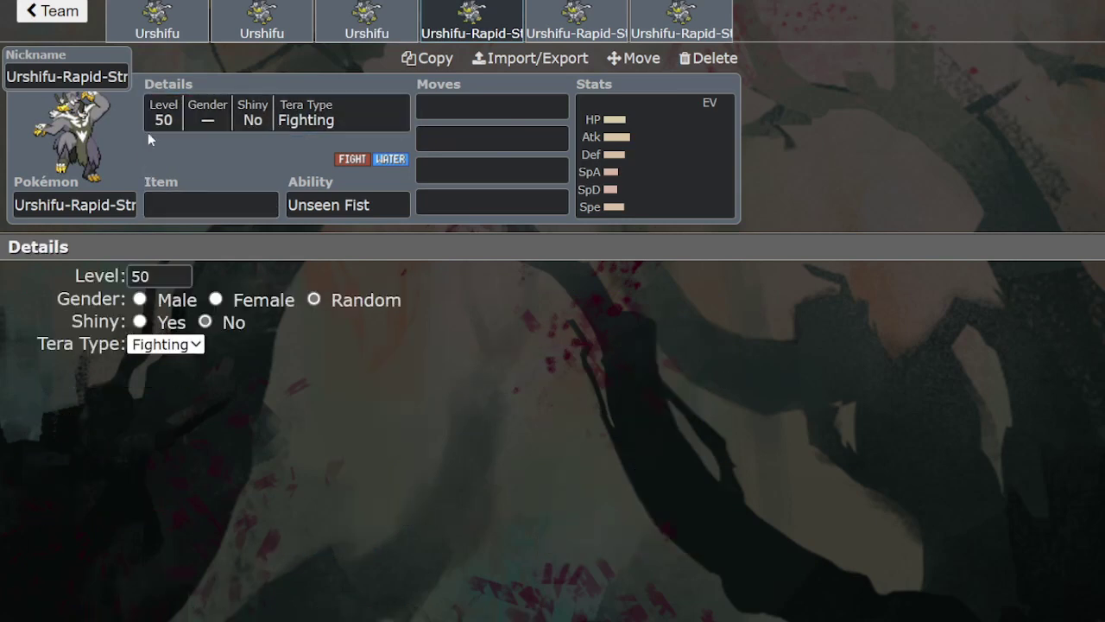
key(w)
click(220, 205)
text(mys)
key(Return)
key(Return)
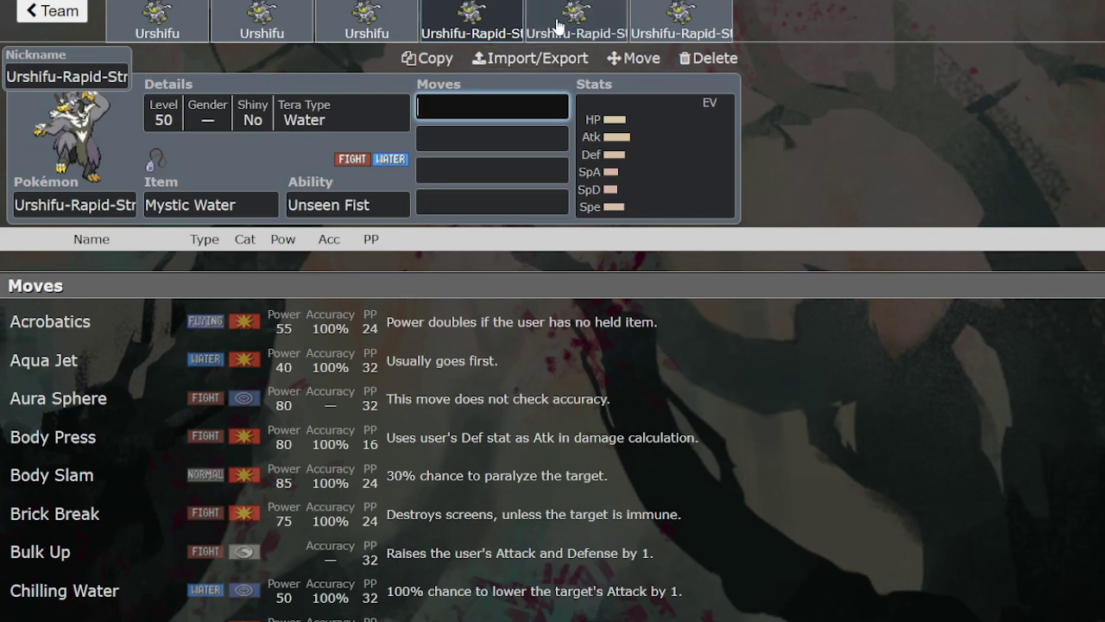
Step: Set the second Urshifu-Rapid-Strike's Tera Type to Water and give it Safety Goggles as its item
click(583, 11)
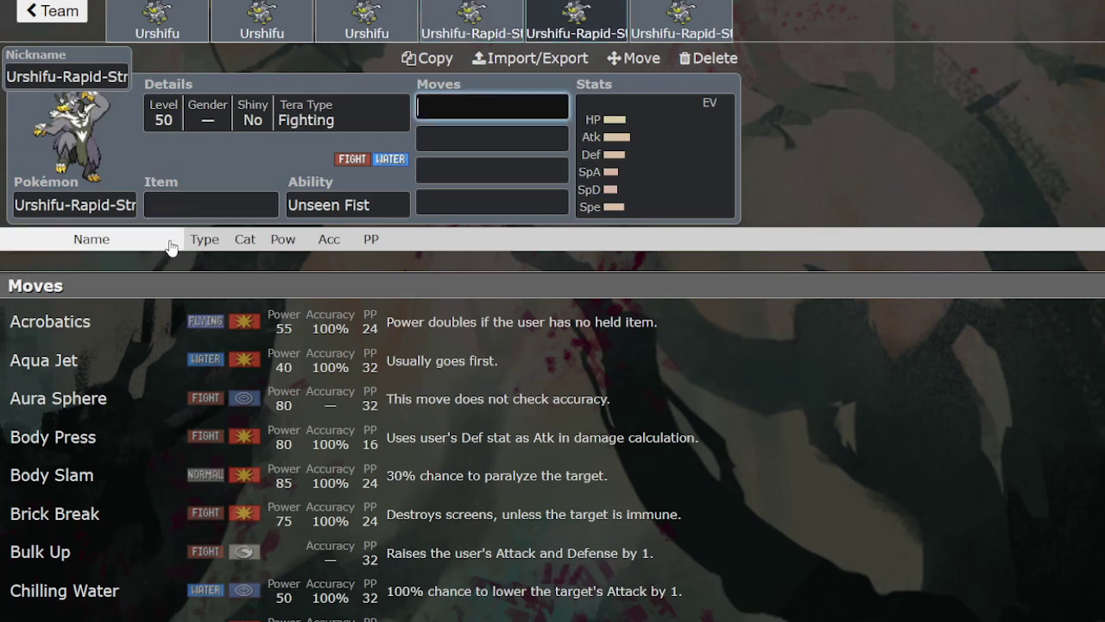
click(256, 115)
click(167, 344)
click(170, 324)
click(197, 203)
text(gog)
key(Return)
key(Return)
click(321, 118)
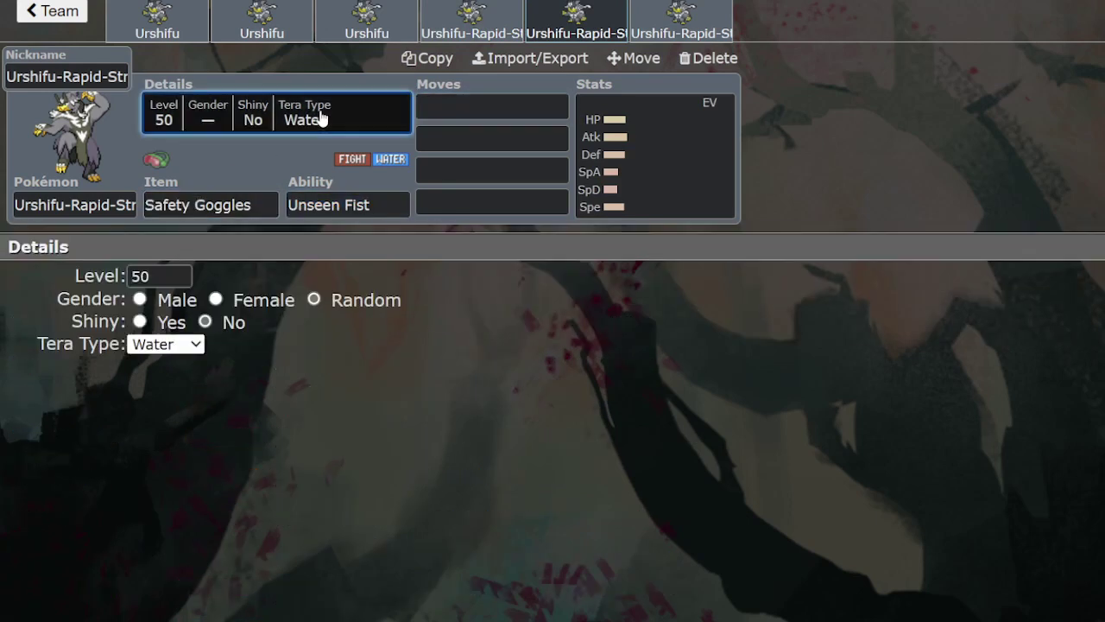
click(659, 17)
click(211, 208)
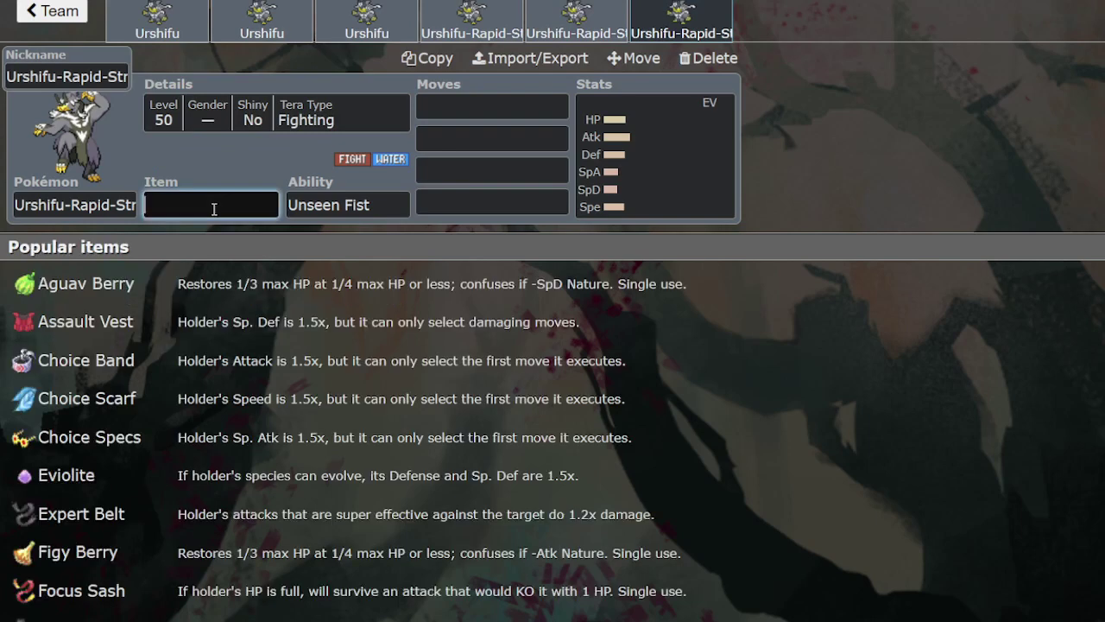
text(choi)
key(Down)
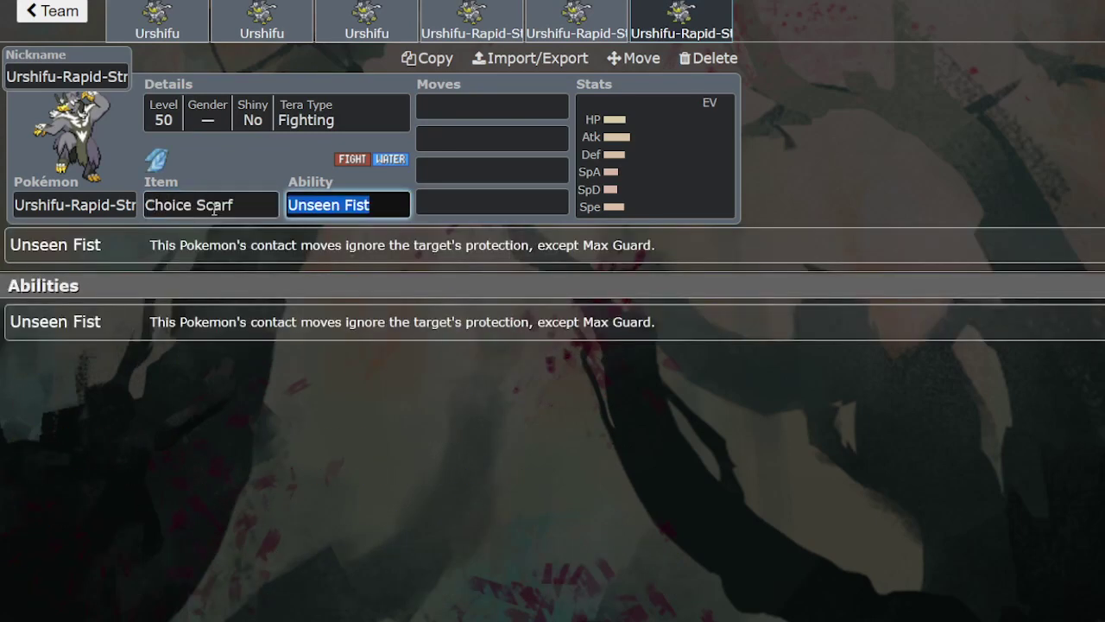
drag(261, 207, 143, 207)
key(BackSpace)
click(473, 26)
click(577, 26)
Step: Give the third Urshifu-Rapid-Strike a Focus Sash and set its Tera Type to Grass
click(681, 26)
text(foc)
key(Down)
key(Return)
click(316, 123)
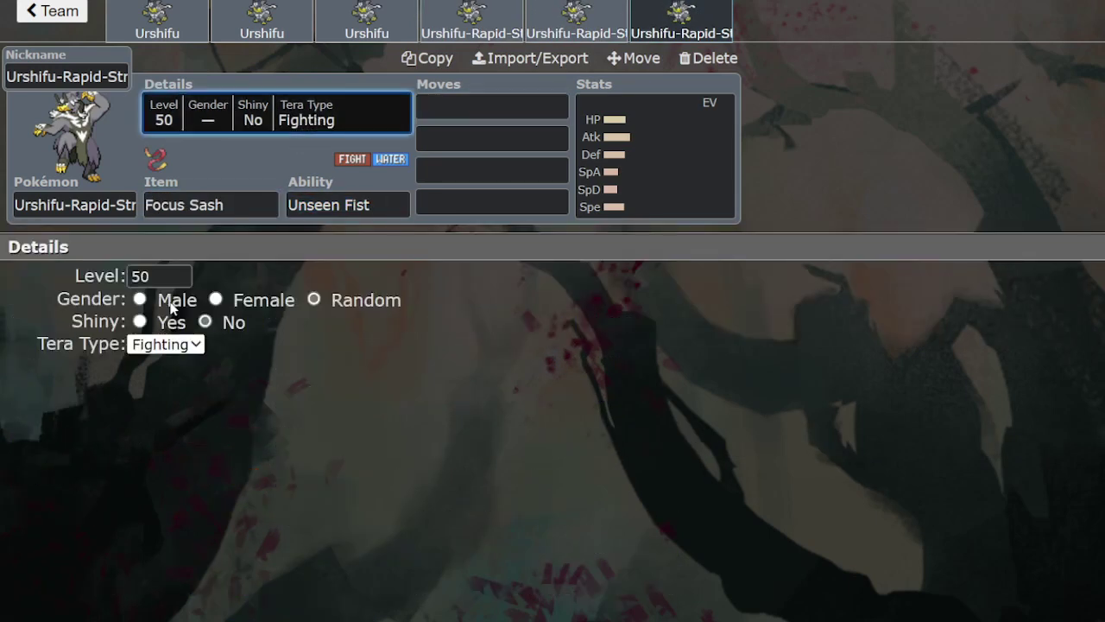
click(177, 345)
key(g)
key(r)
key(Return)
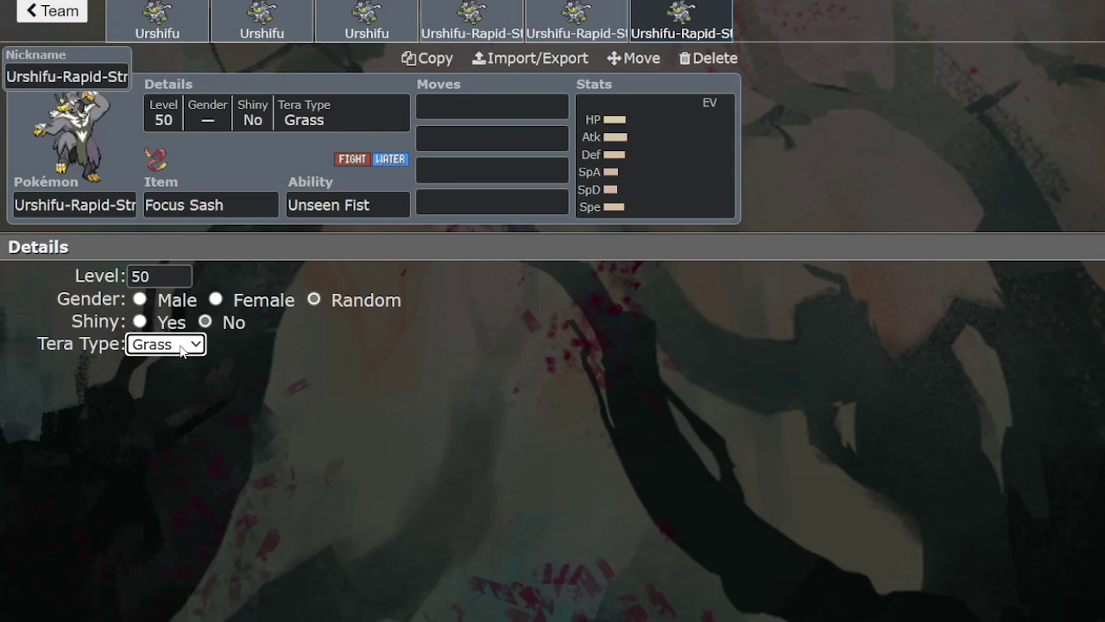
Step: Open the team "Dark Urshifu vs Water urshifu" and bring up its Urshifu's EV spread
click(39, 14)
click(41, 12)
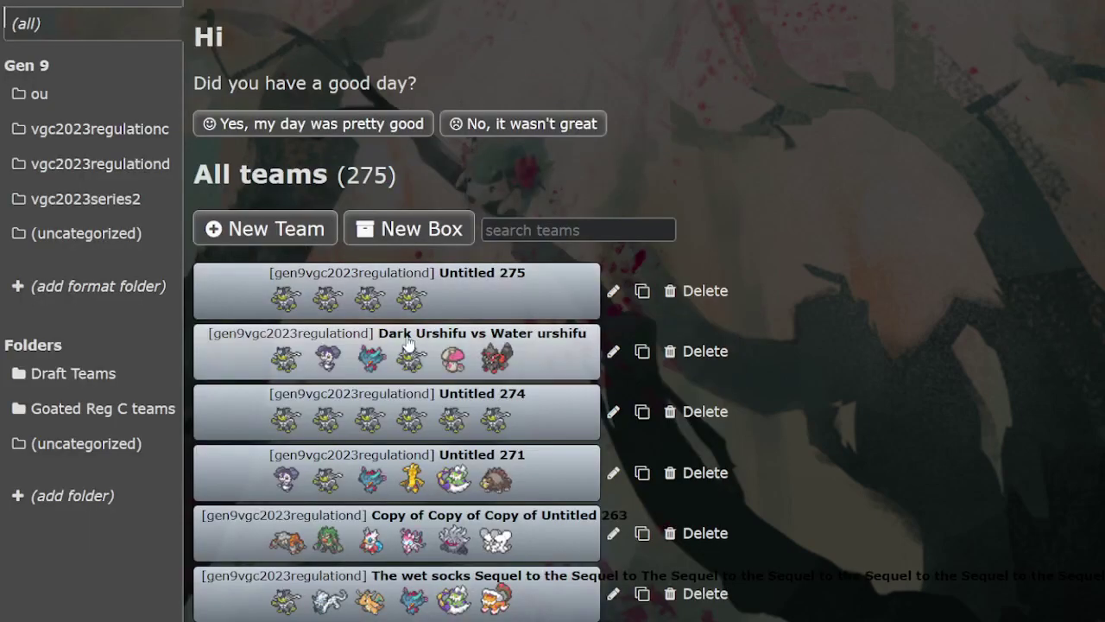
click(451, 356)
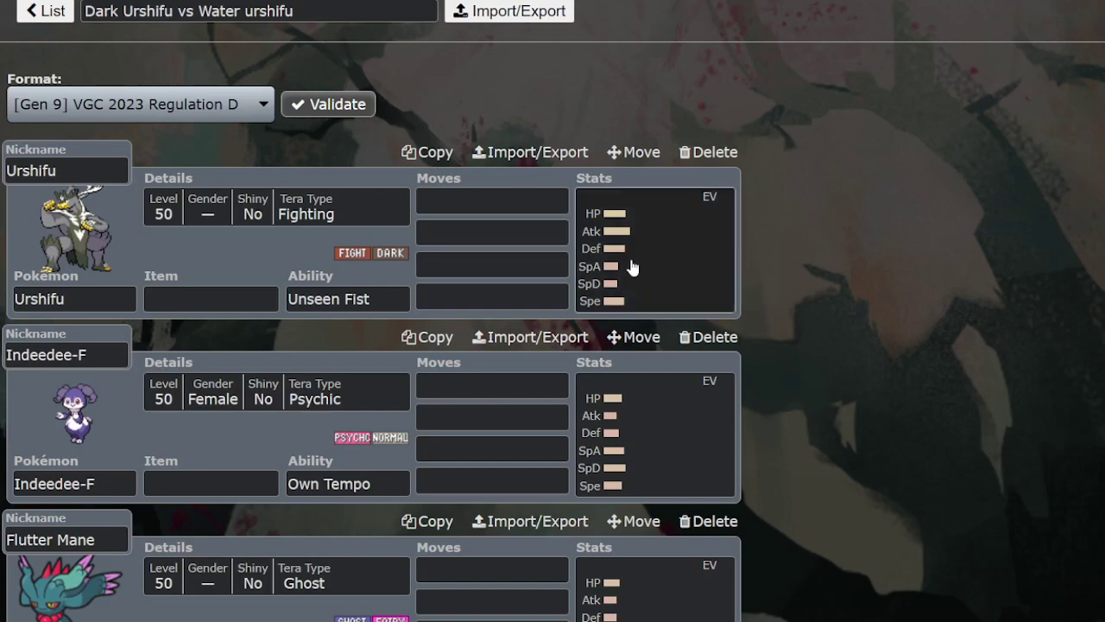
click(623, 250)
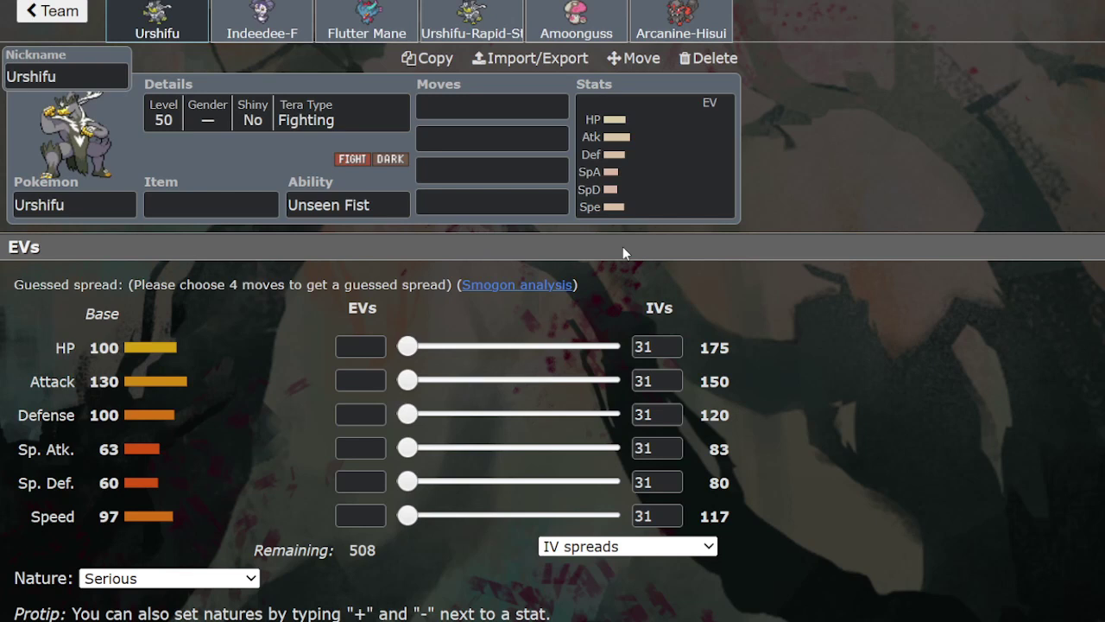
Step: Compare the base stats and typing of Urshifu, Indeedee-F and Flutter Mane in this team
click(259, 26)
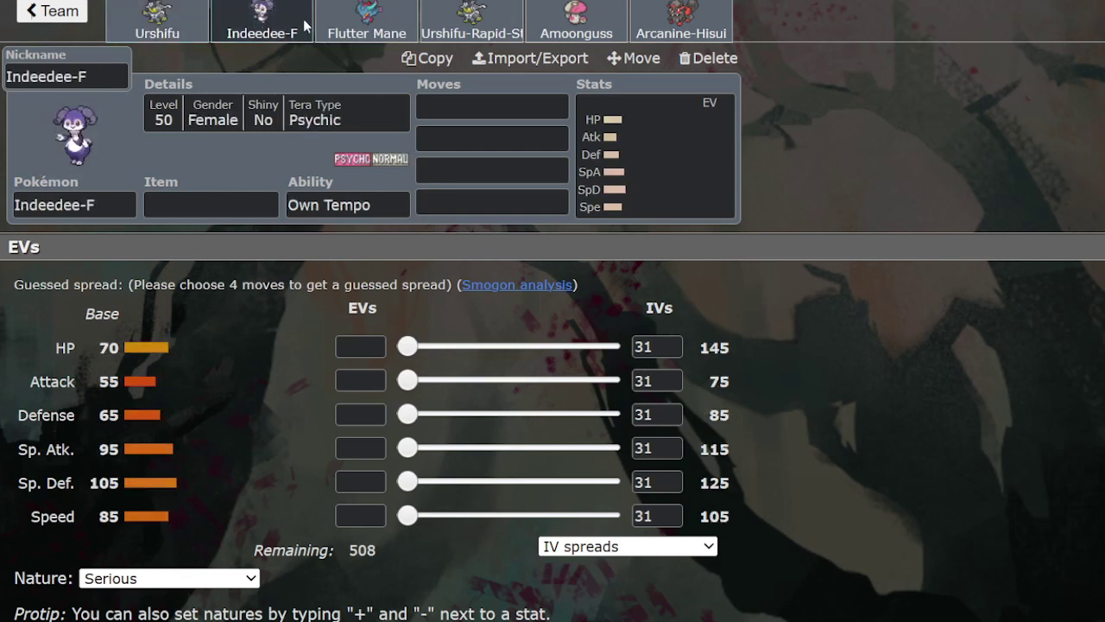
click(366, 25)
click(206, 21)
click(262, 22)
click(377, 10)
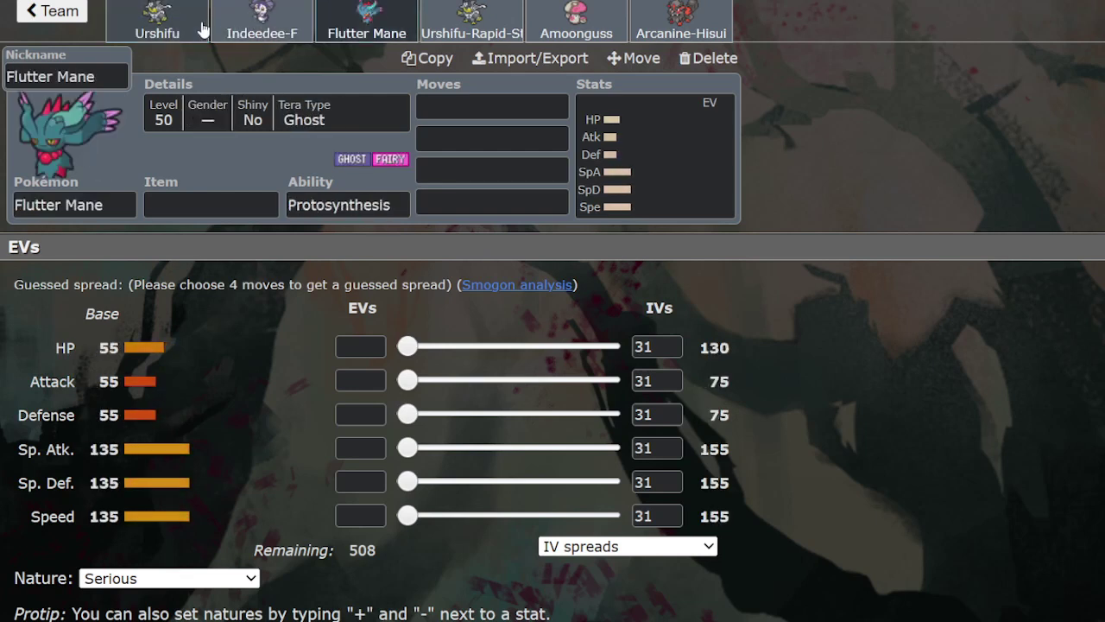
click(151, 32)
click(367, 24)
click(278, 18)
click(142, 13)
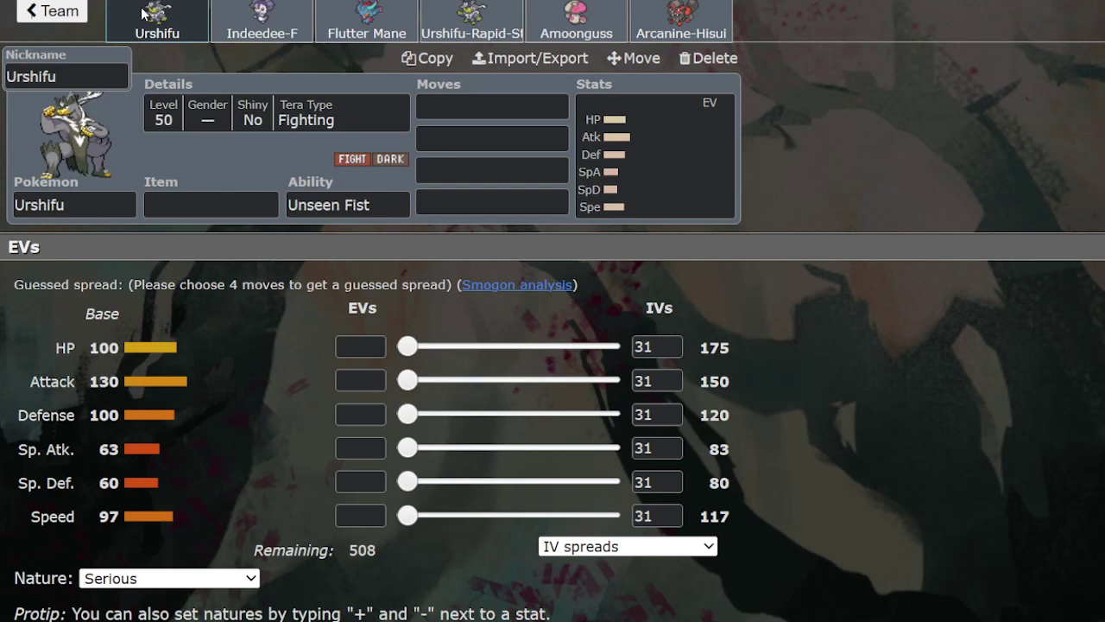
click(253, 24)
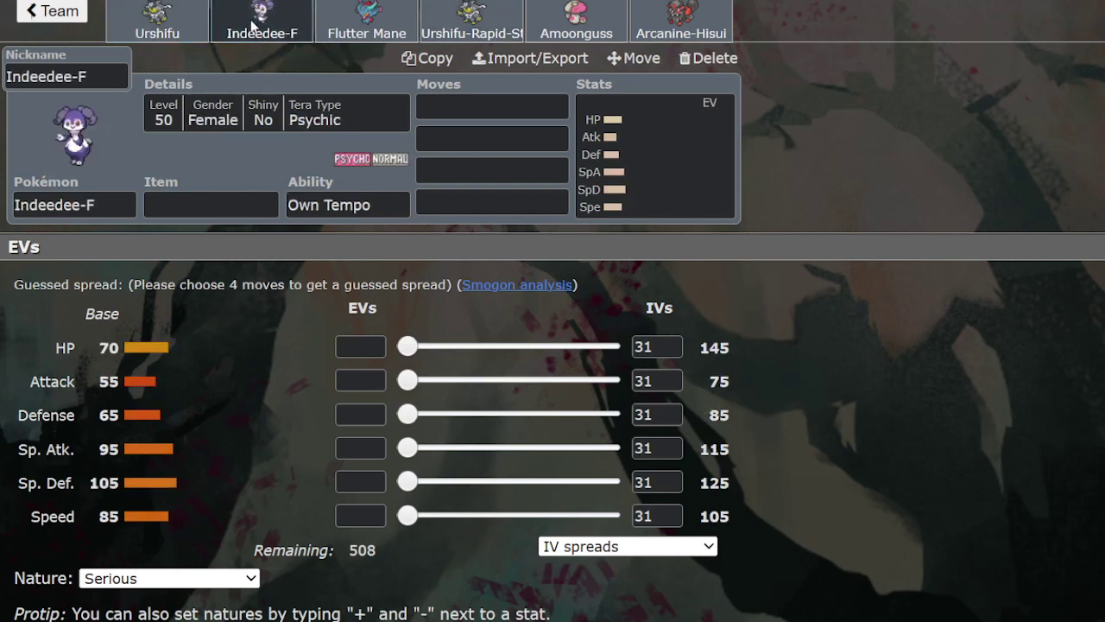
click(357, 13)
click(265, 21)
click(165, 24)
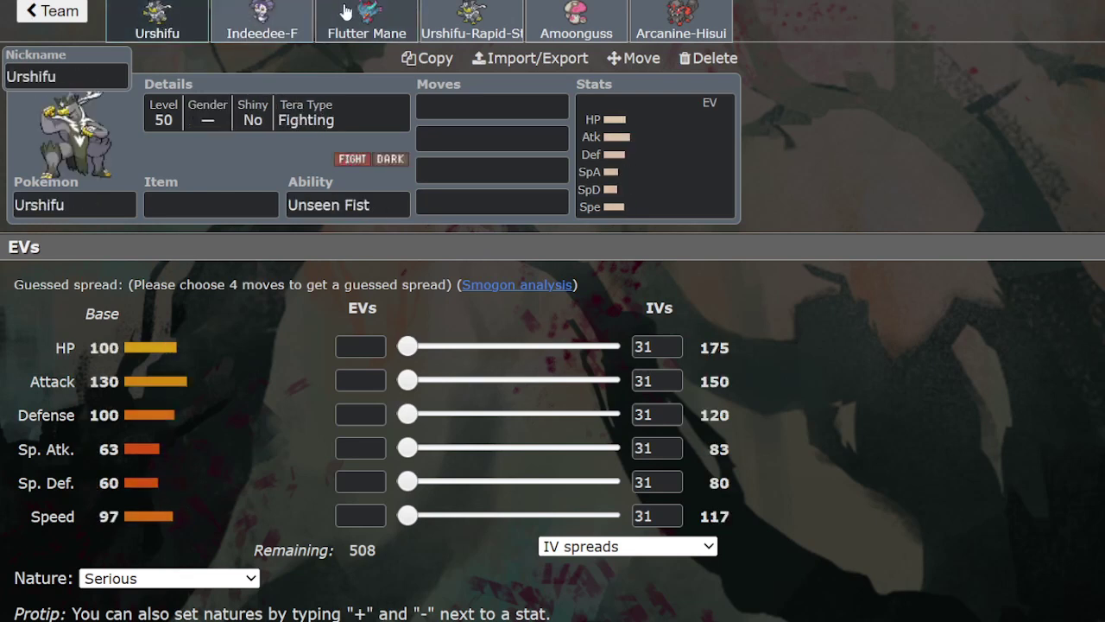
Step: Examine the stats of Urshifu-Rapid-Strike, Amoonguss and Arcanine-Hisui, returning to Urshifu at the end
click(466, 17)
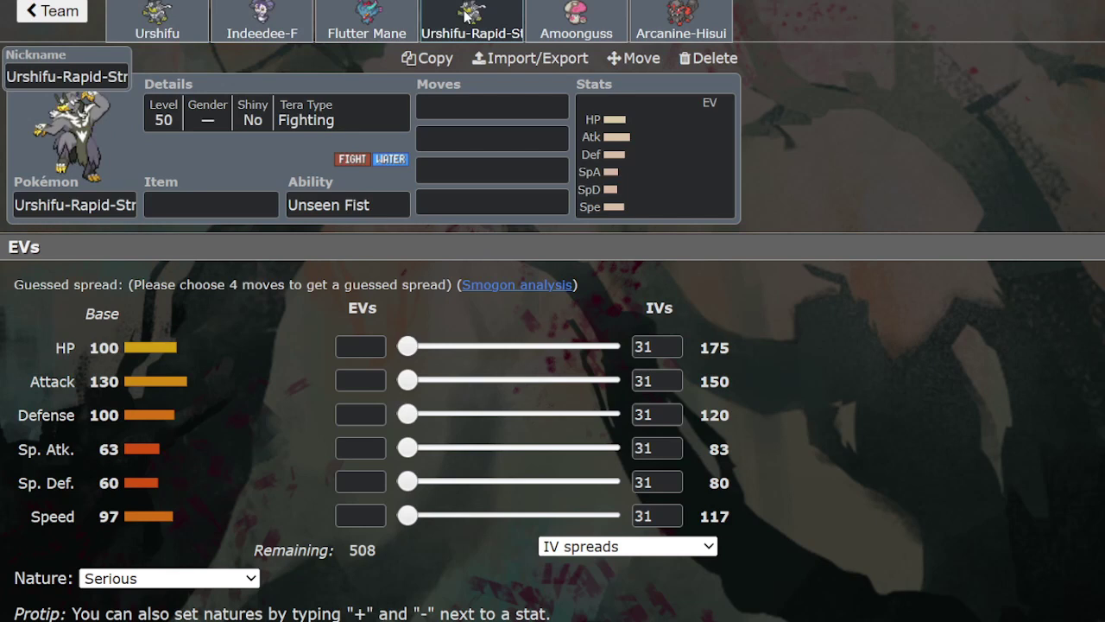
click(577, 14)
click(667, 9)
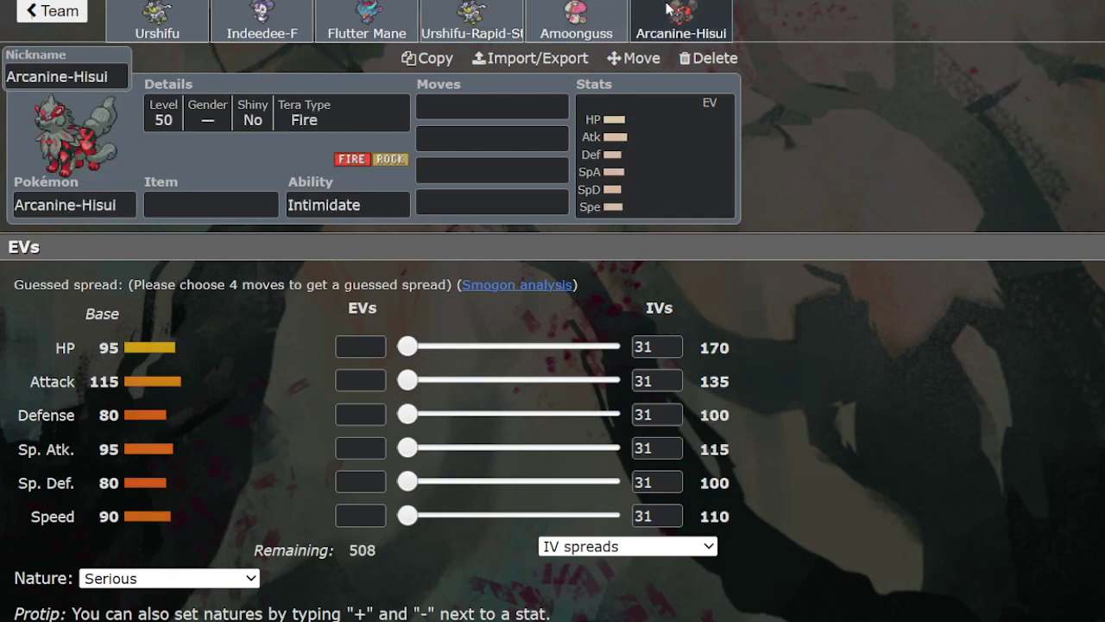
click(612, 21)
click(496, 19)
click(575, 19)
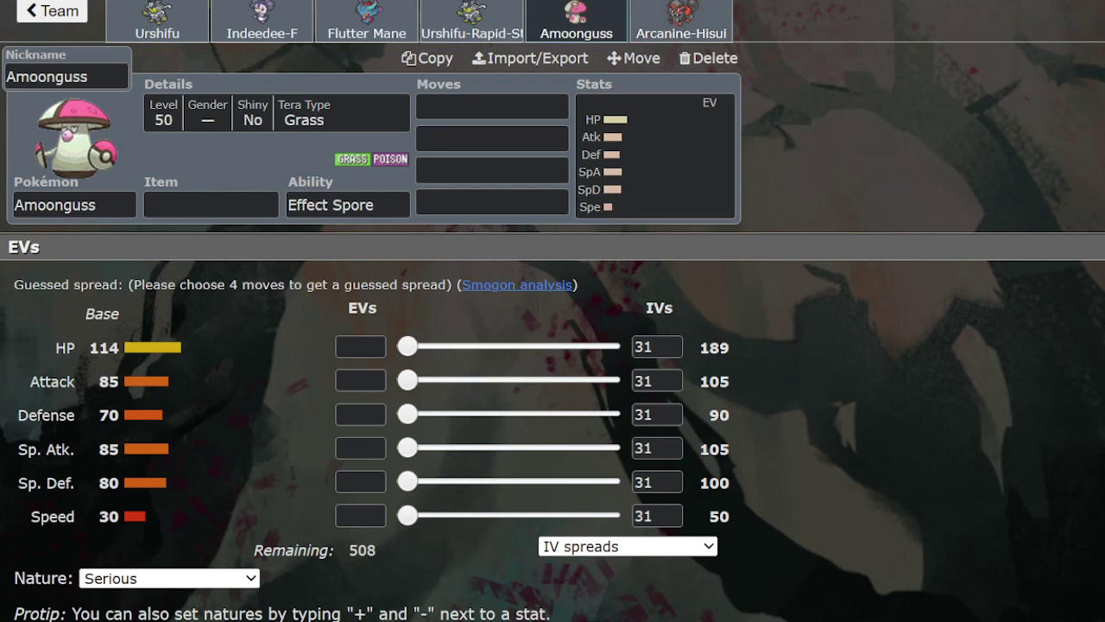
click(169, 27)
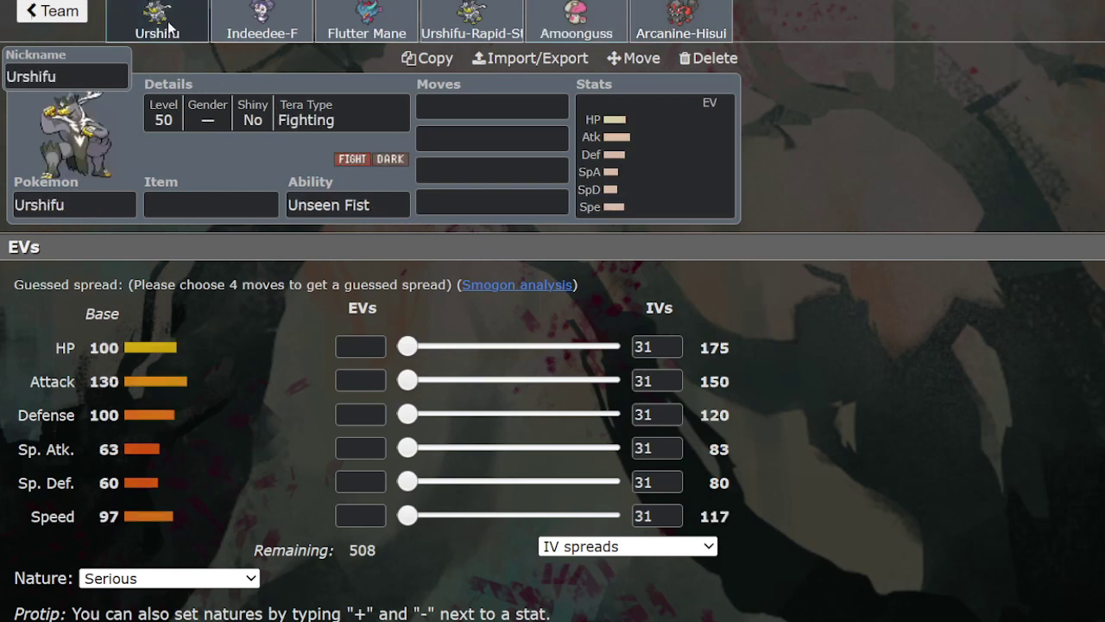
Step: Open the team "Untitled 275" and bring up the EV spread of the Urshifu nicknamed "+ TR MU"
click(37, 13)
click(35, 11)
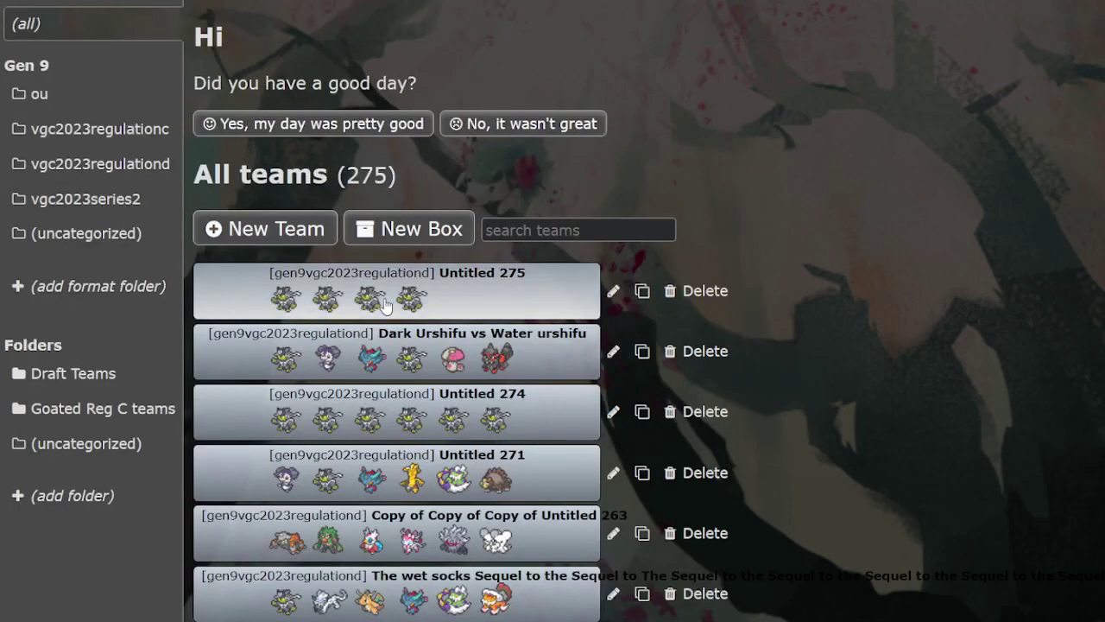
click(385, 306)
click(719, 252)
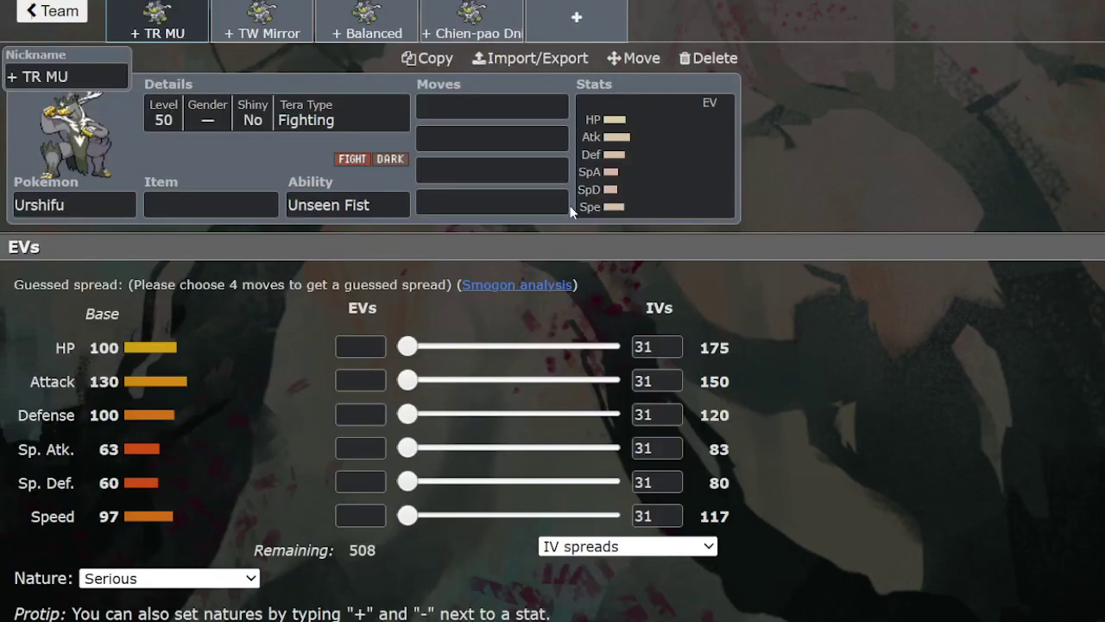
Step: Set the first move of the "+ TR MU" Urshifu to Wicked Blow
click(450, 108)
text(wick)
key(Return)
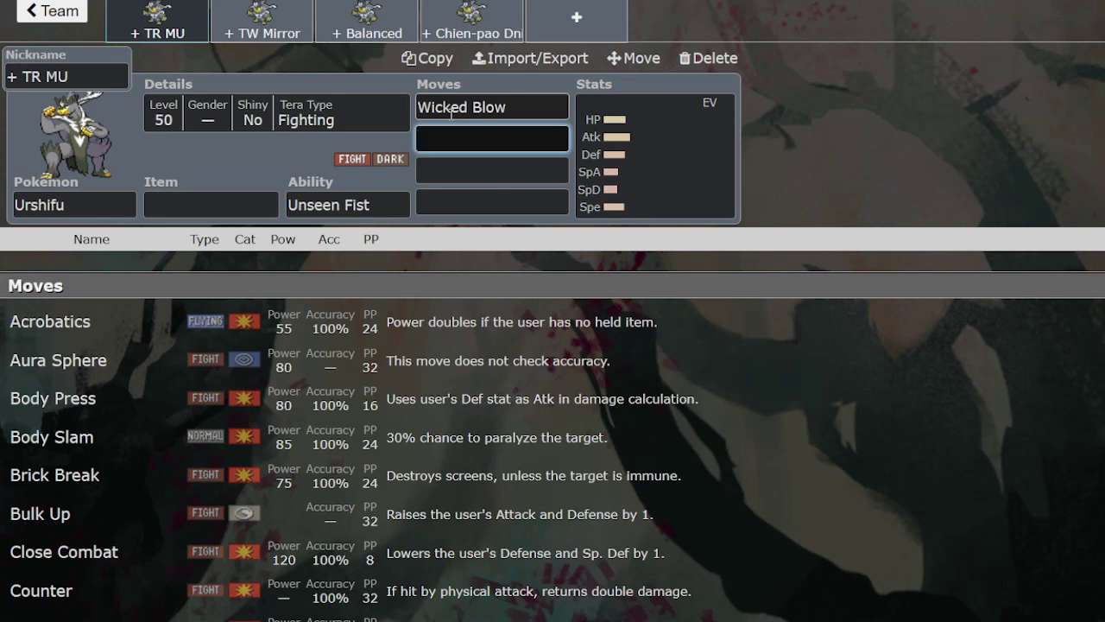
Step: Look up the Colbur Berry among the items for the "+ TR MU" Urshifu, leaving its item empty
click(155, 204)
text(ol)
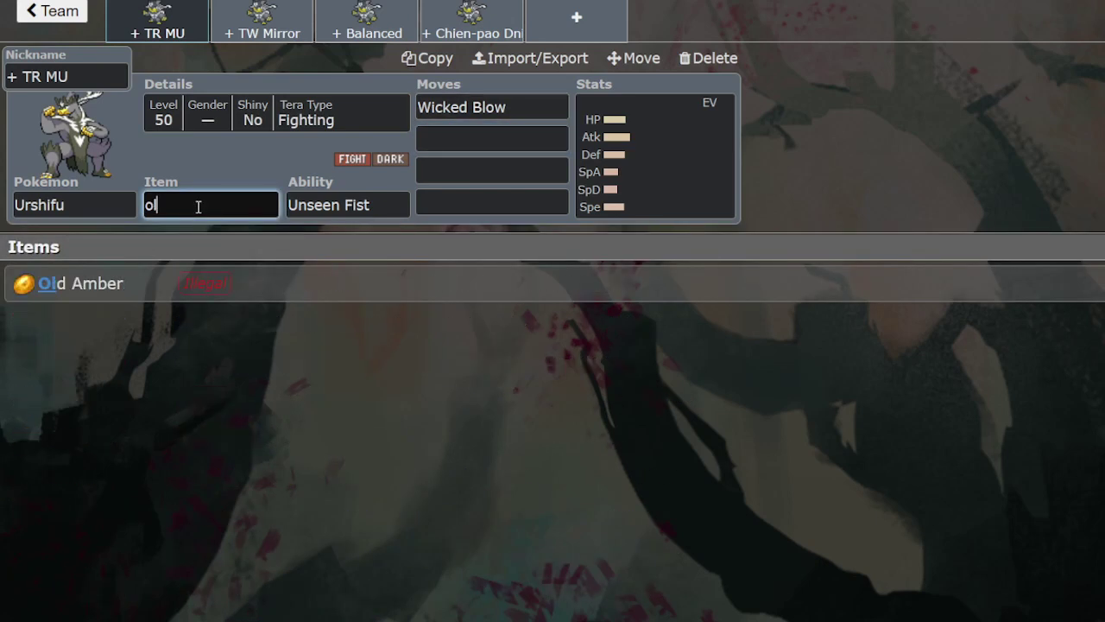
key(BackSpace)
key(BackSpace)
text(col)
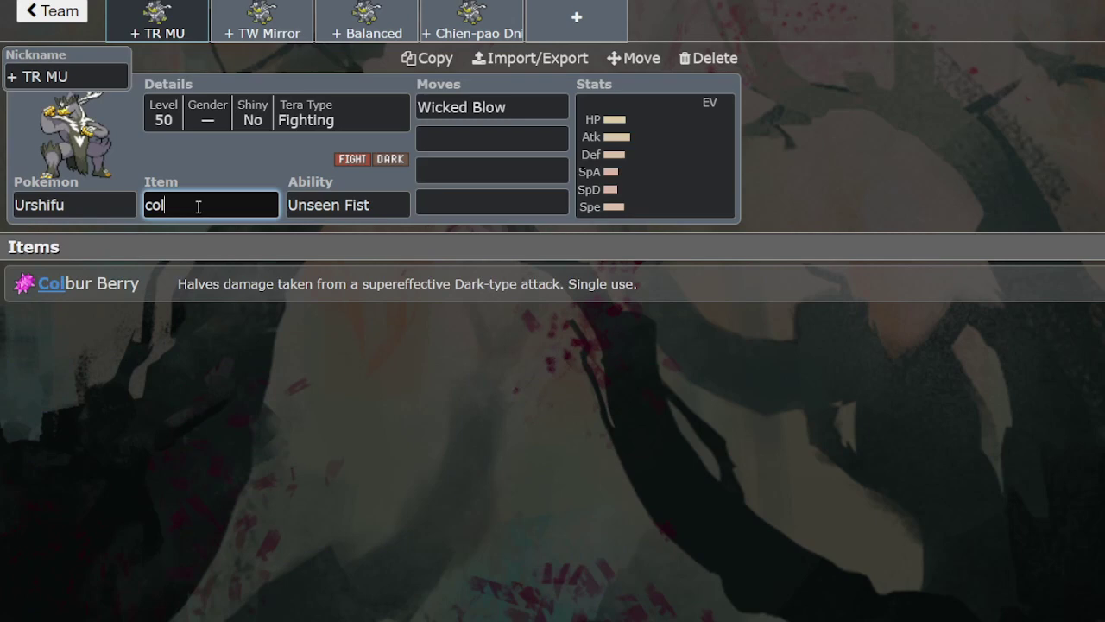
key(BackSpace)
key(BackSpace)
key(BackSpace)
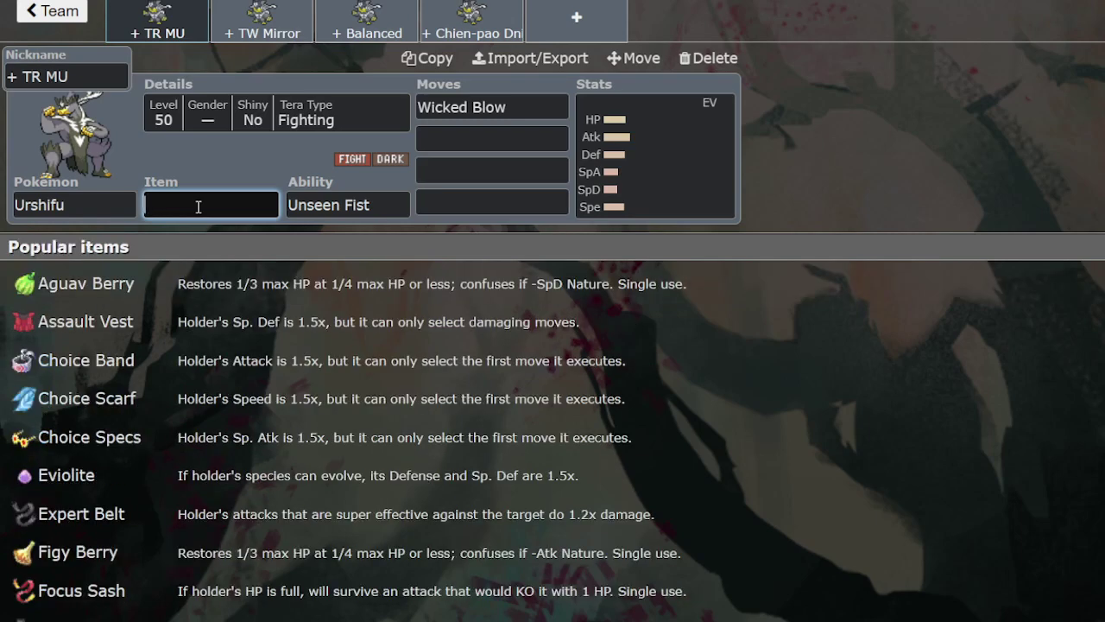
Step: View the "+ TW Mirror" Urshifu and look up the Choice items for the "+ Chien-pao" Urshifu-Rapid-Strike, leaving its item empty
click(259, 33)
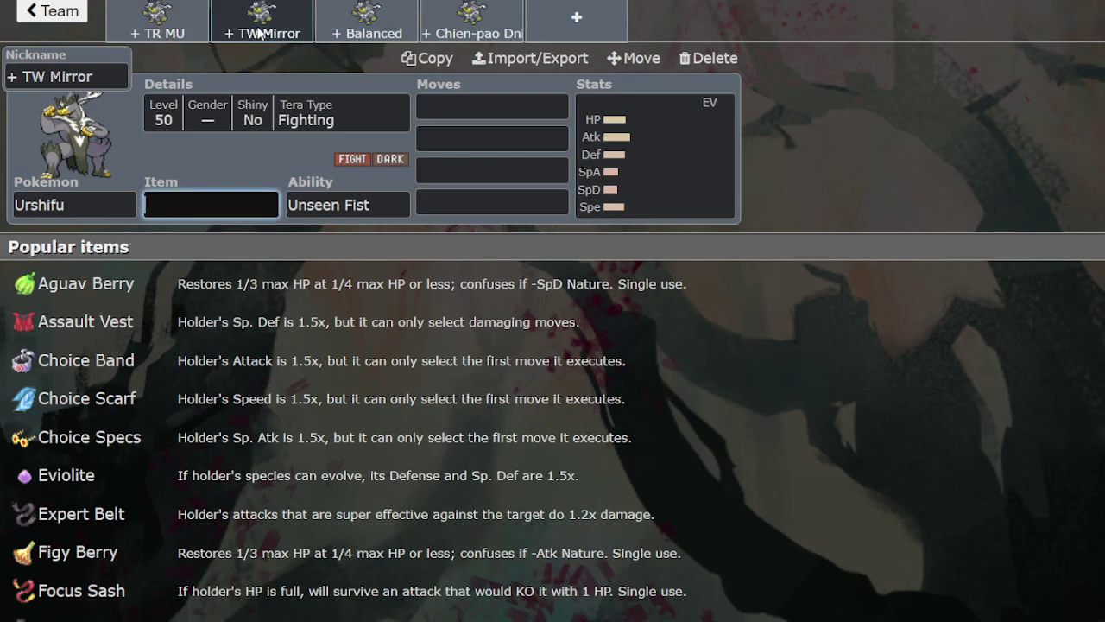
click(471, 33)
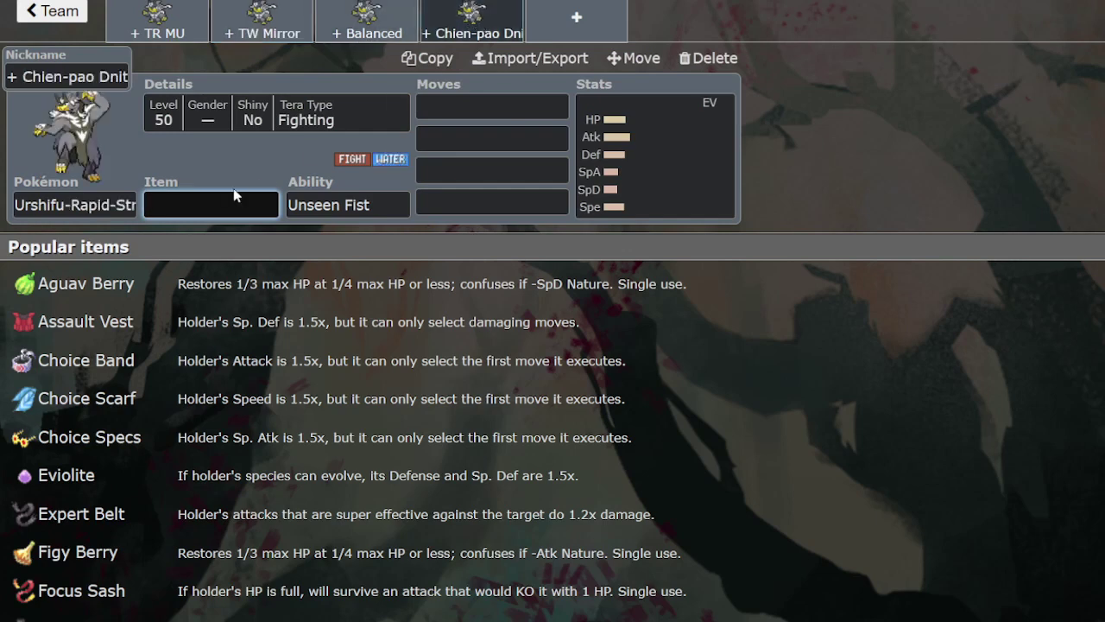
text(choi)
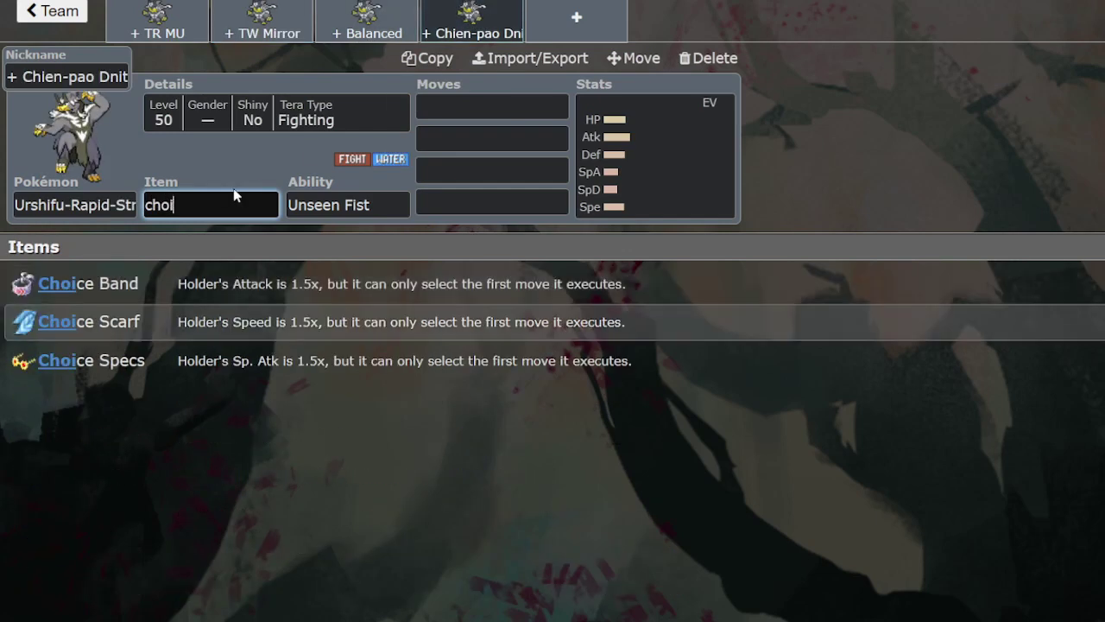
key(BackSpace)
key(BackSpace)
key(BackSpace)
key(BackSpace)
Step: Look up the Assault Vest among the items for the "+ TW Mirror" Urshifu, leaving its item empty
click(248, 17)
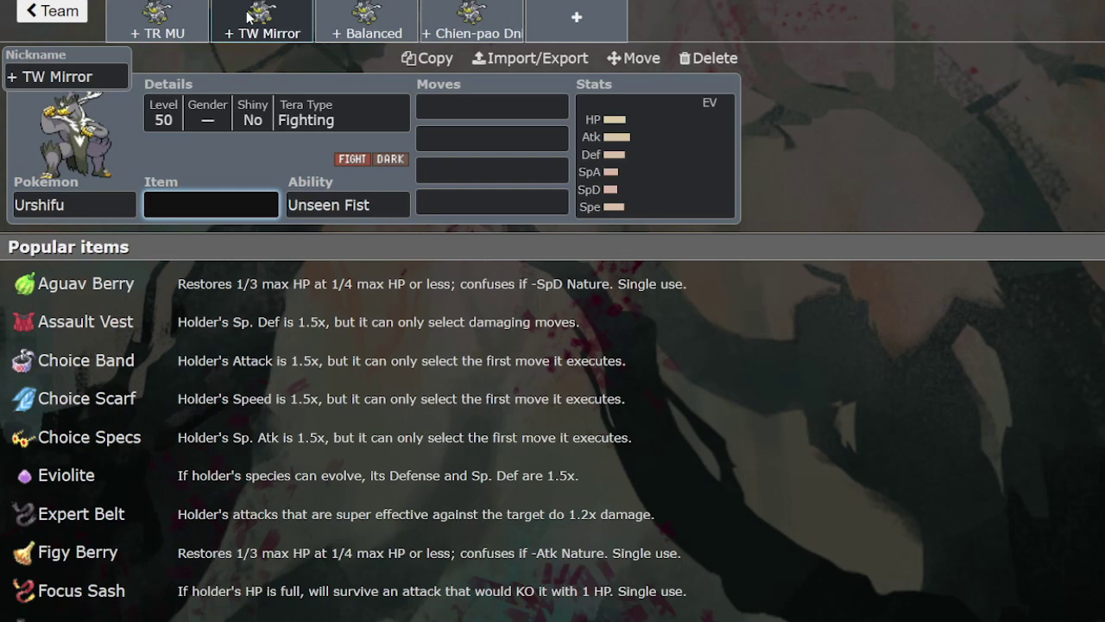
text(W)
key(BackSpace)
text(ass)
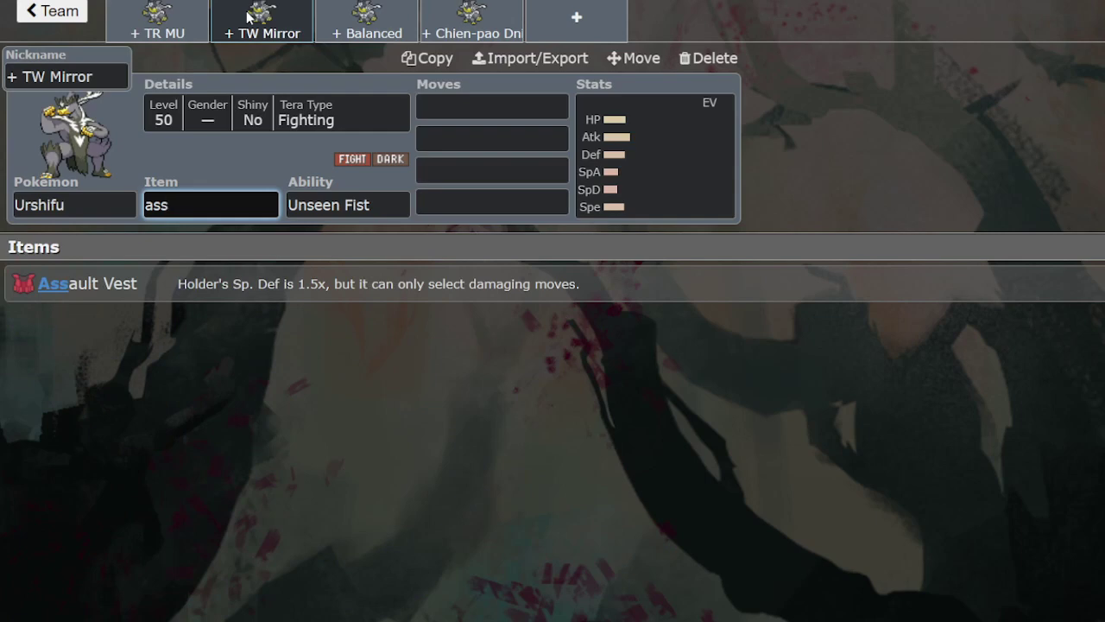
key(BackSpace)
key(BackSpace)
key(BackSpace)
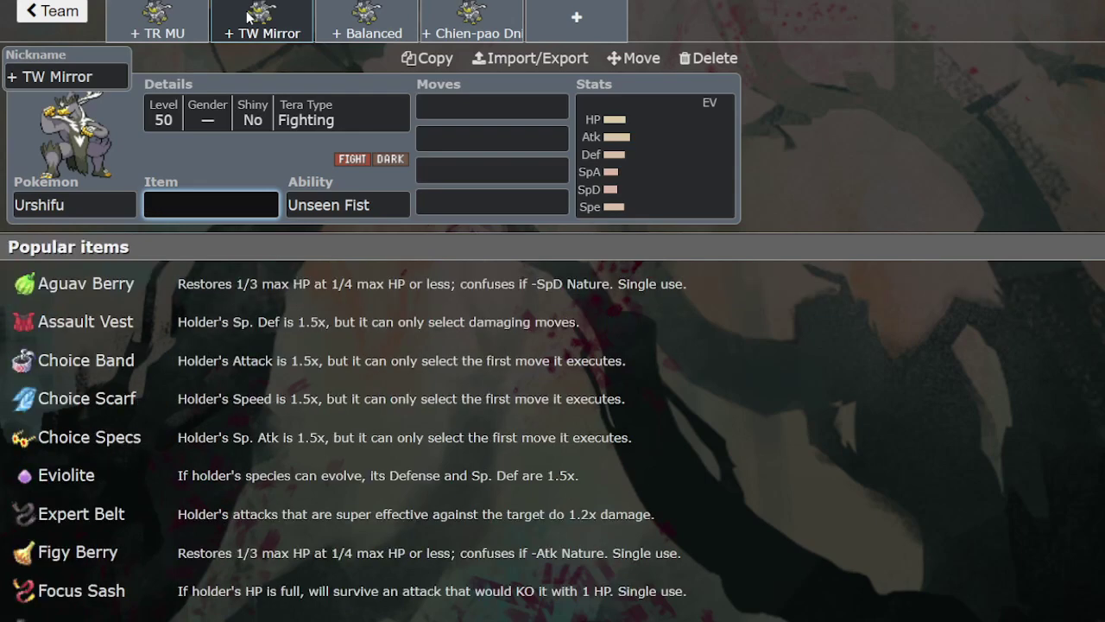
Step: Try Gholdengo as the team's fifth member, view its available moves and delete it again
click(578, 29)
text(hh)
key(BackSpace)
key(BackSpace)
text(ghol)
key(Return)
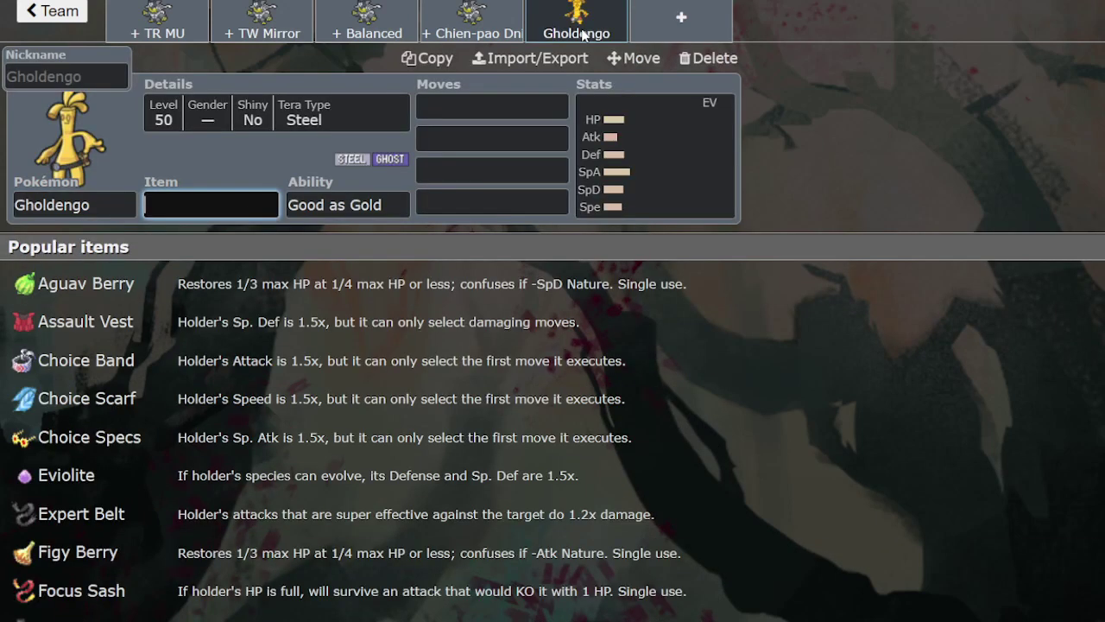
click(510, 110)
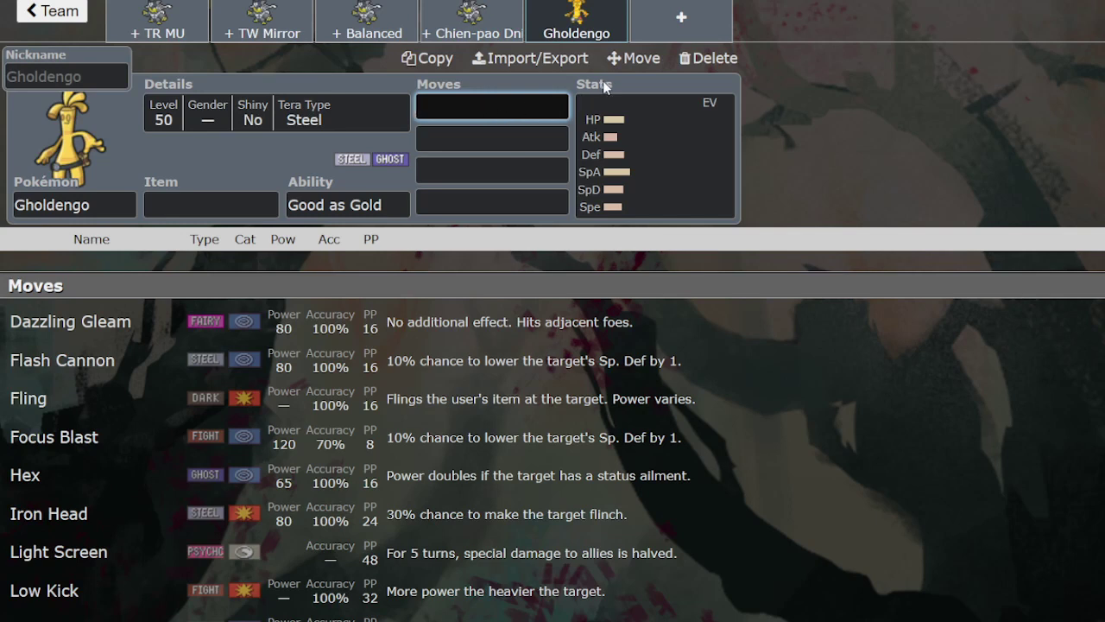
click(708, 58)
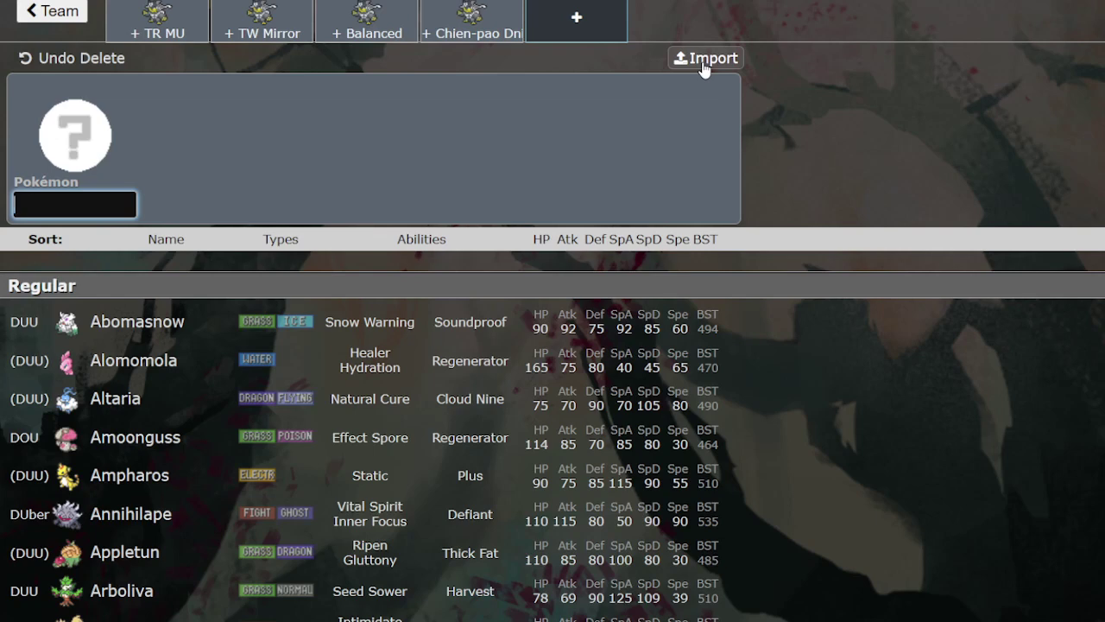
Step: Review the "+ TW Mirror" Urshifu and the "+ Balanced" Urshifu-Rapid-Strike
click(290, 13)
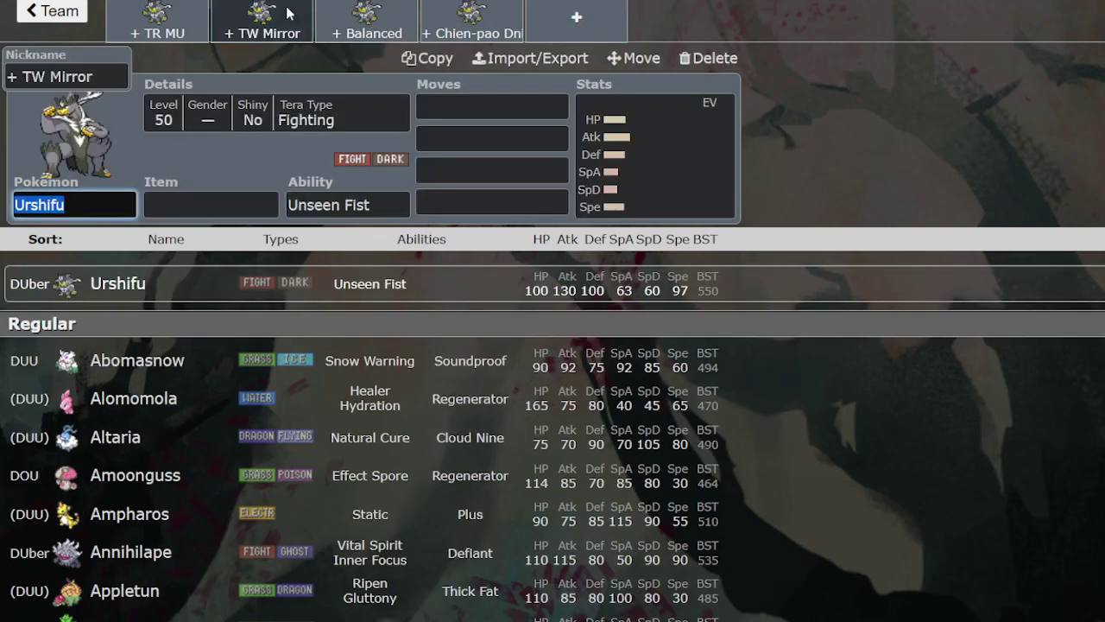
click(371, 22)
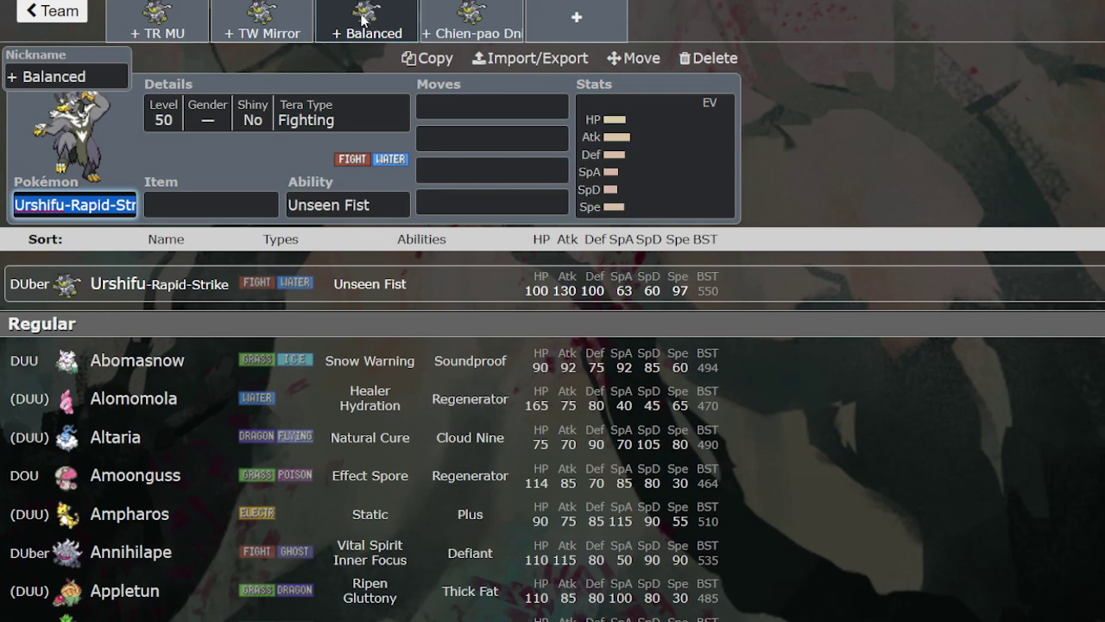
Step: Compare the "+ TW Mirror" Urshifu once more with the "+ Balanced" Urshifu-Rapid-Strike
click(277, 24)
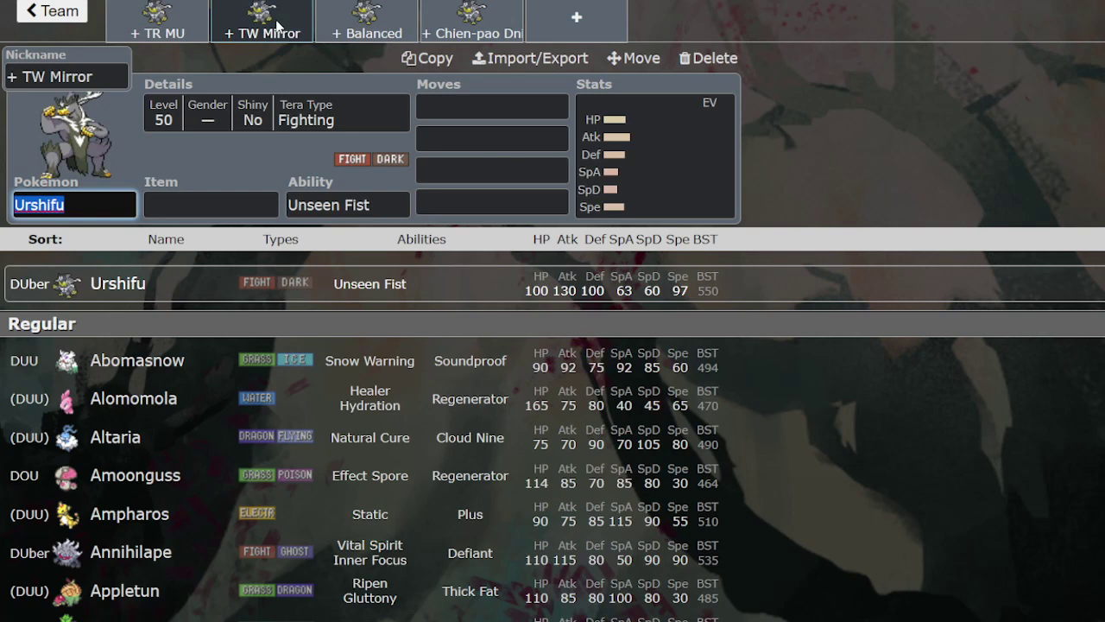
click(369, 25)
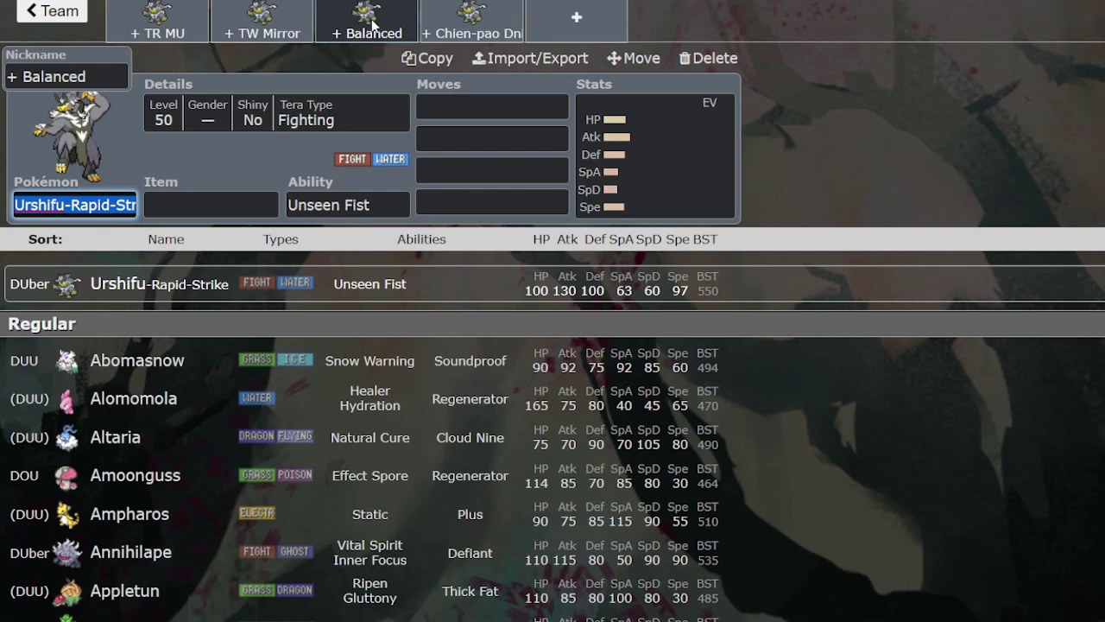
Step: Give the "+ Chien-pao" Urshifu-Rapid-Strike a Choice Scarf as its held item
click(462, 19)
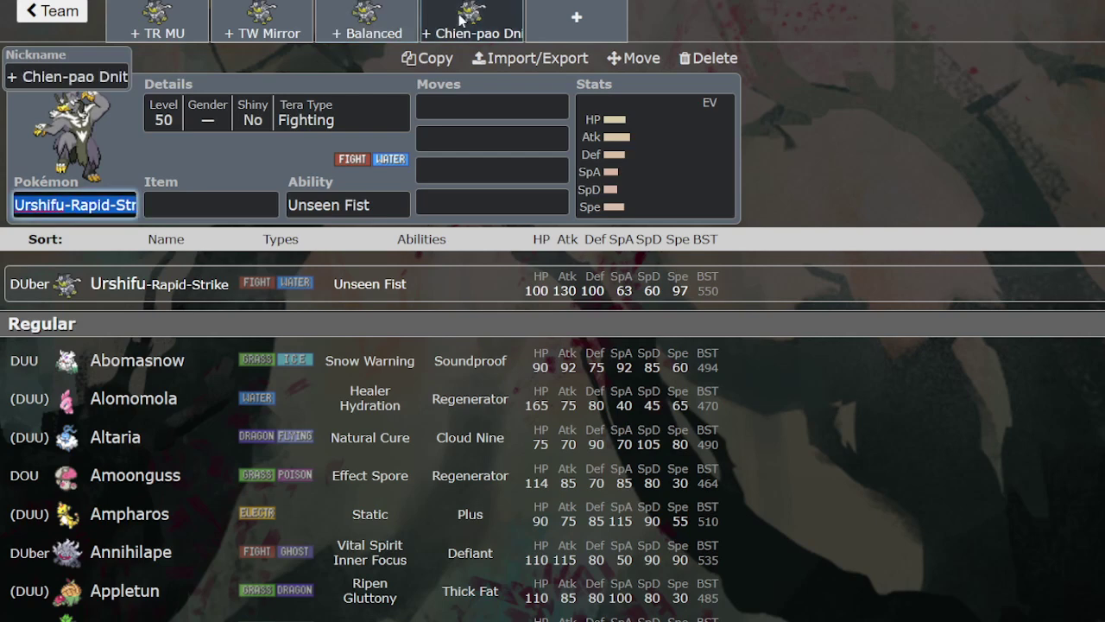
click(209, 201)
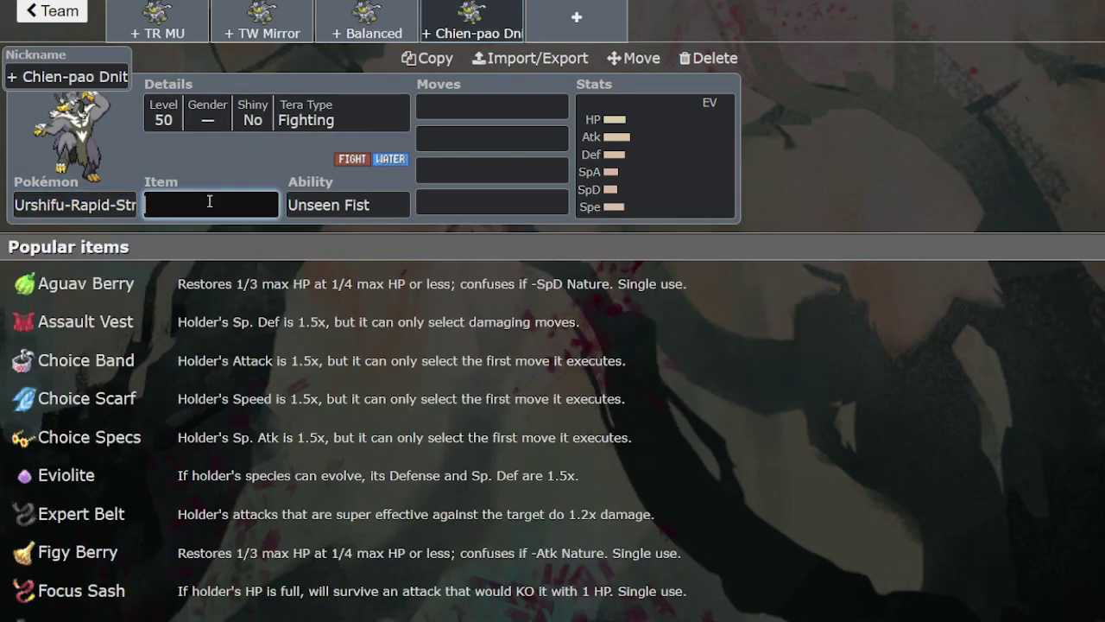
text(choi)
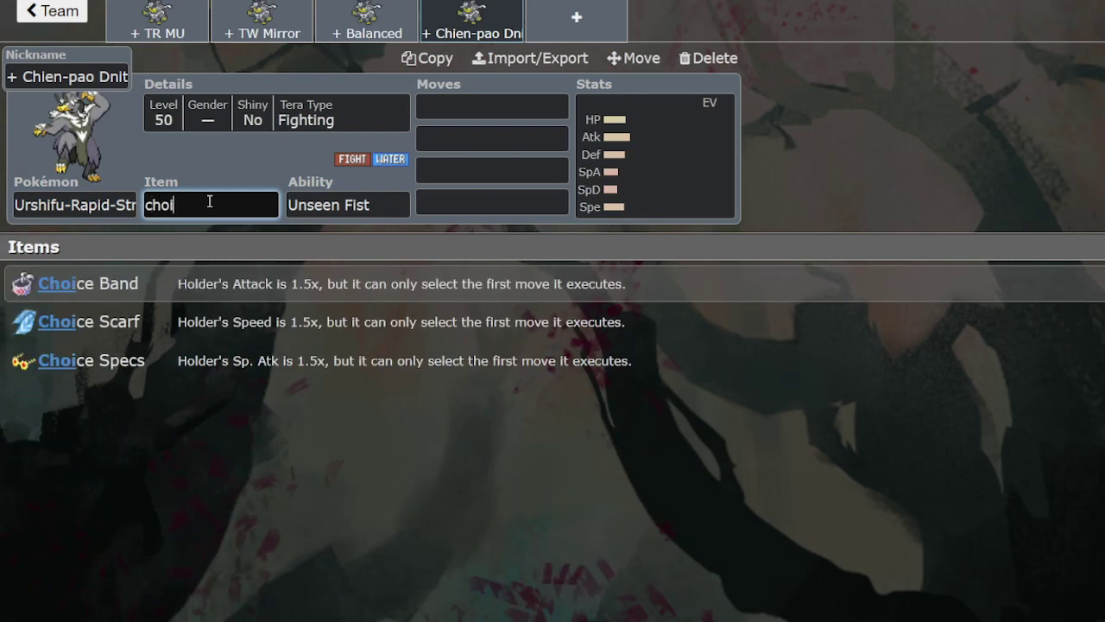
key(Return)
key(Return)
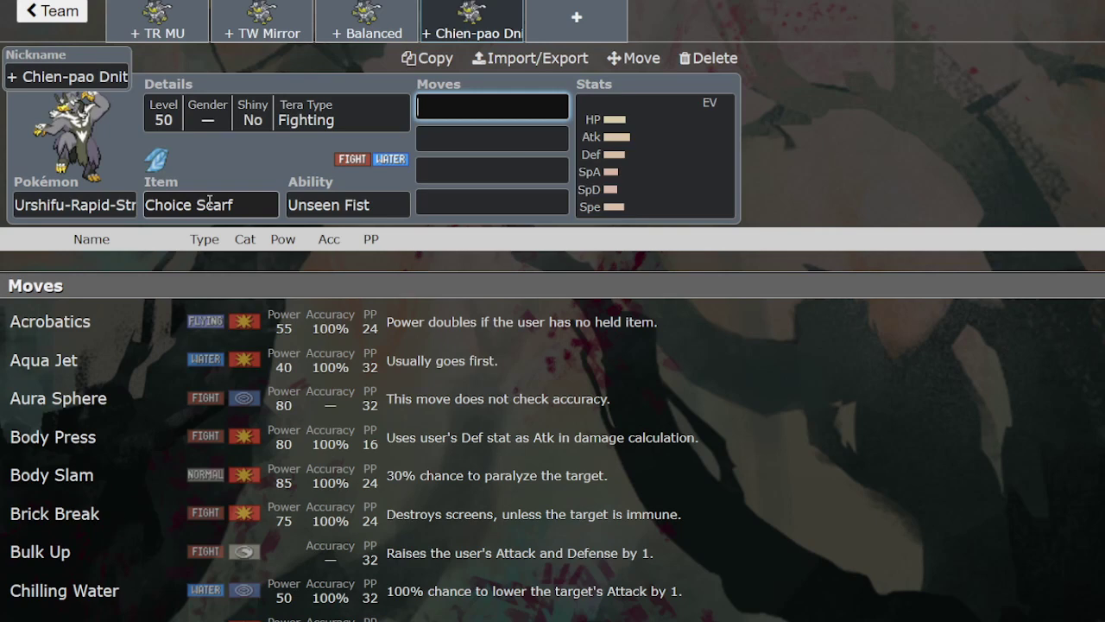
Step: View the EVs and stats of the "+ Chien-pao" Urshifu-Rapid-Strike and those of the "+ Balanced" one
click(665, 170)
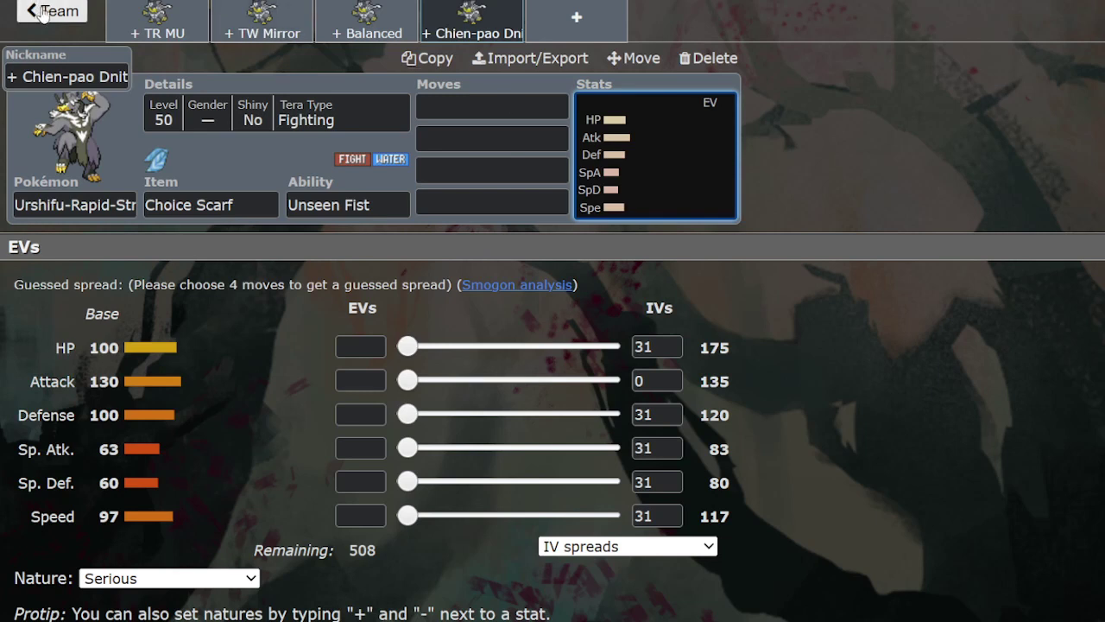
click(325, 19)
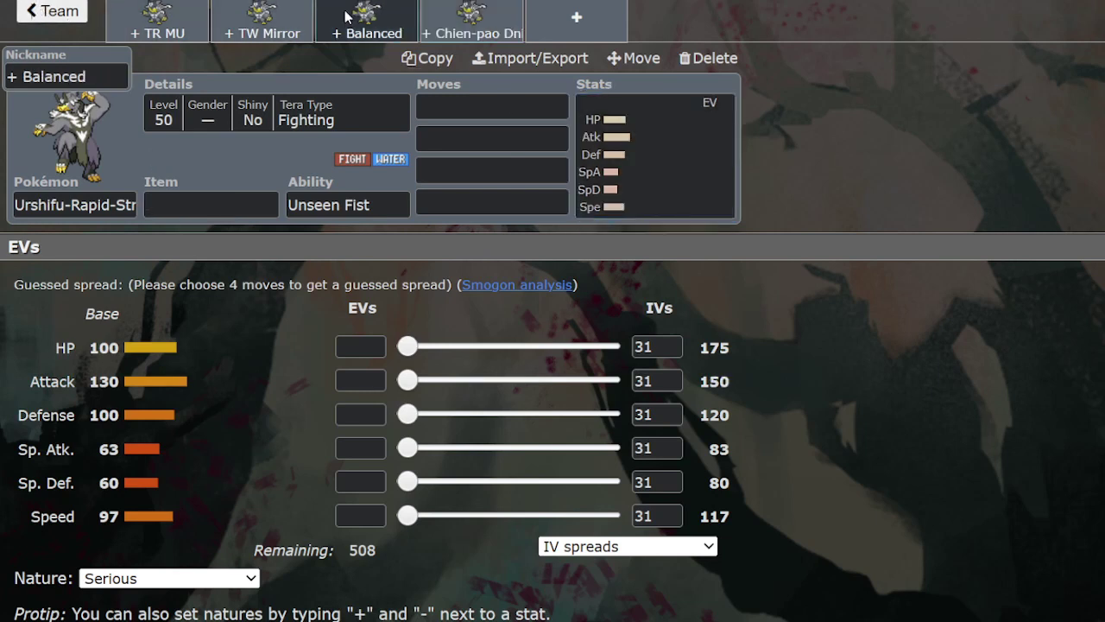